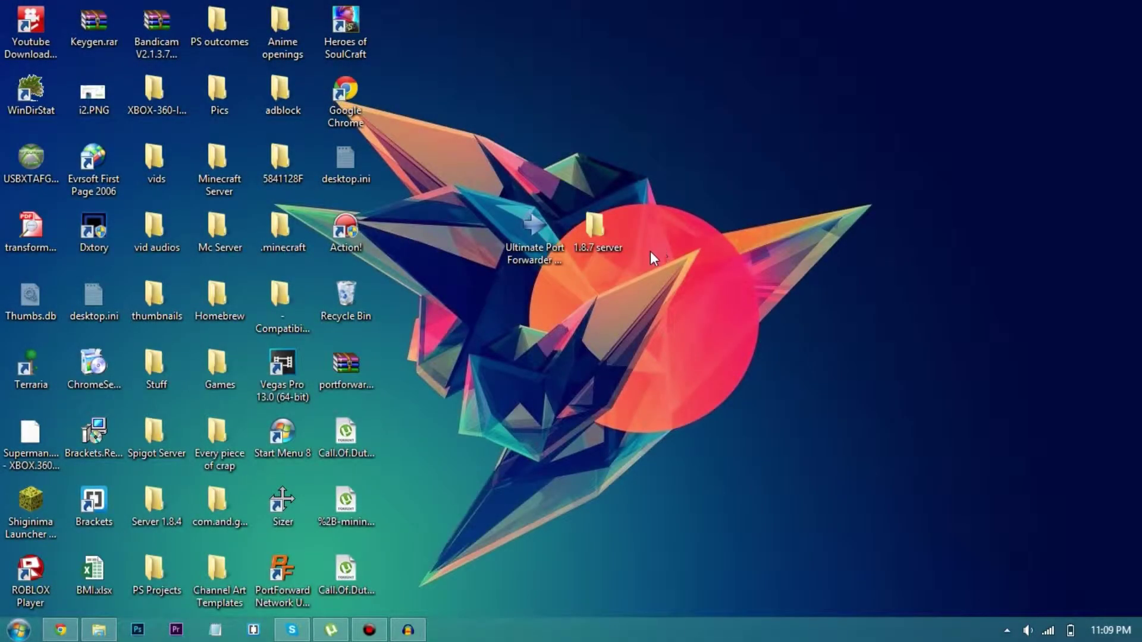
Step: Bring up the Bandicam recorder window and minimize it again
{"action": "left_click_drag", "start_coordinate": [416, 589], "coordinate": [767, 283]}
{"action": "left_click", "coordinate": [369, 632]}
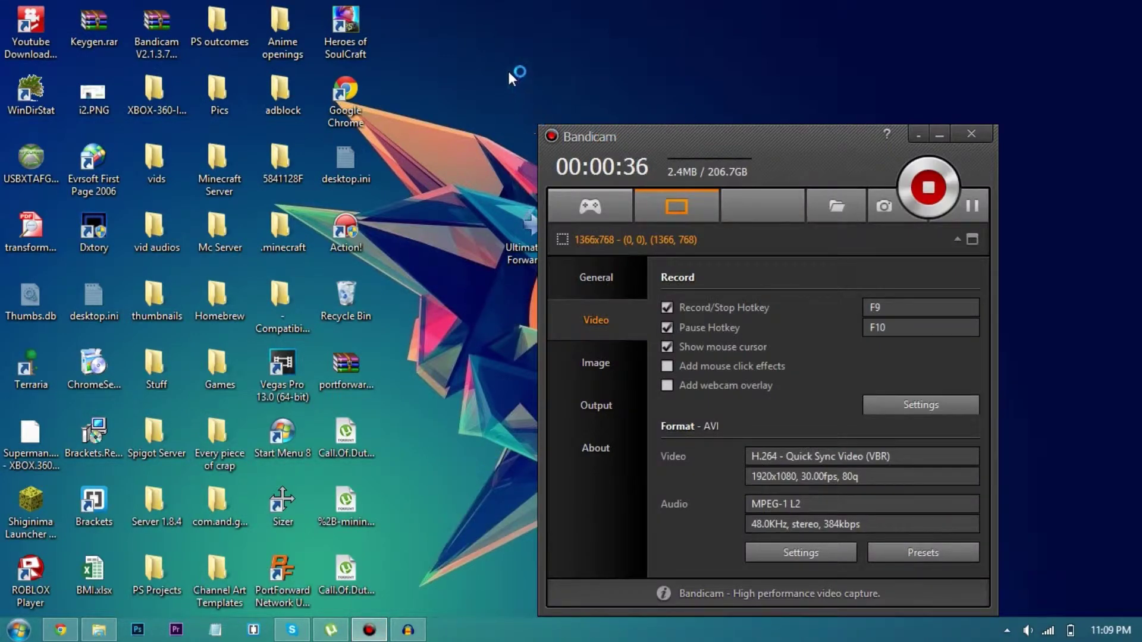
{"action": "left_click", "coordinate": [975, 130]}
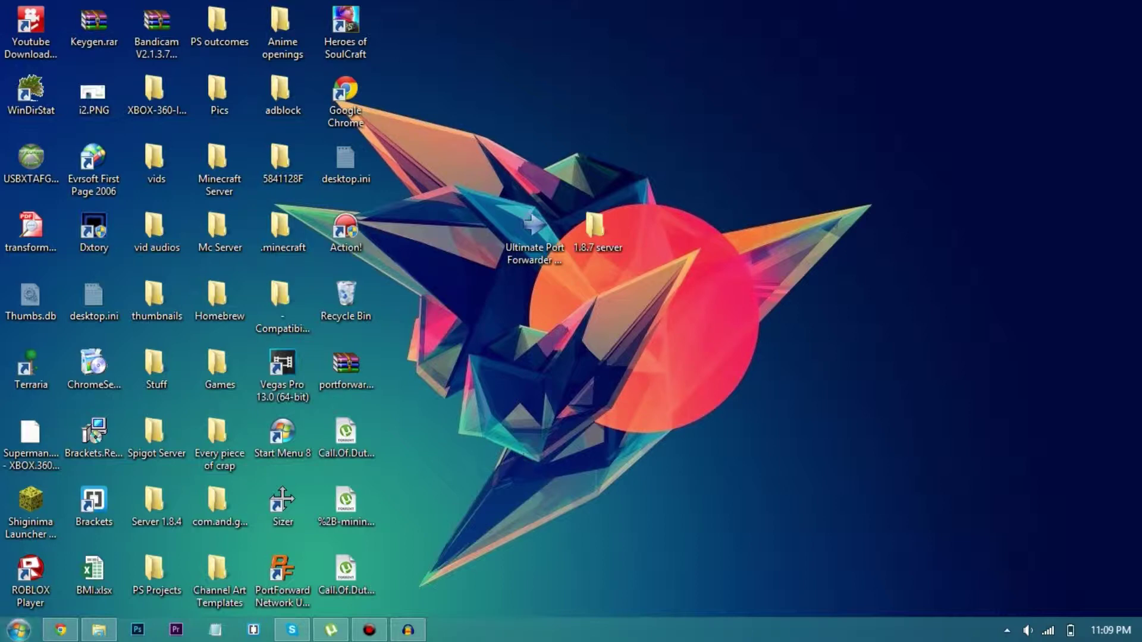
Step: Restore the portforward.com page in Chrome, dismiss the audio-capture notice, and switch to the utorrent.com tab
{"action": "left_click", "coordinate": [60, 630]}
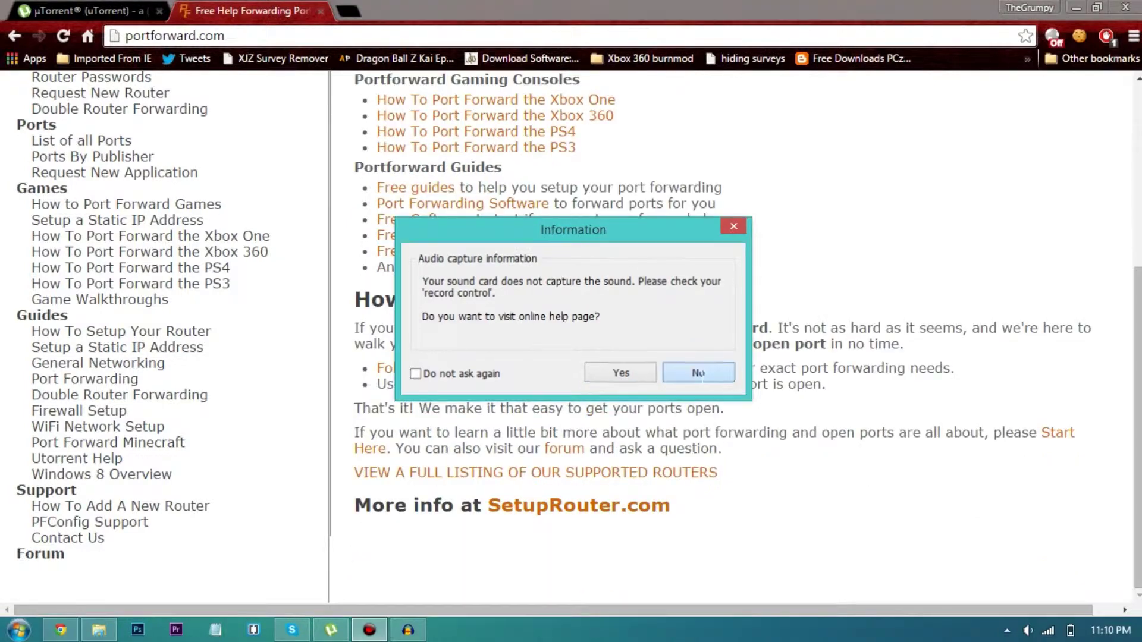
{"action": "left_click", "coordinate": [698, 373]}
{"action": "left_click", "coordinate": [86, 19]}
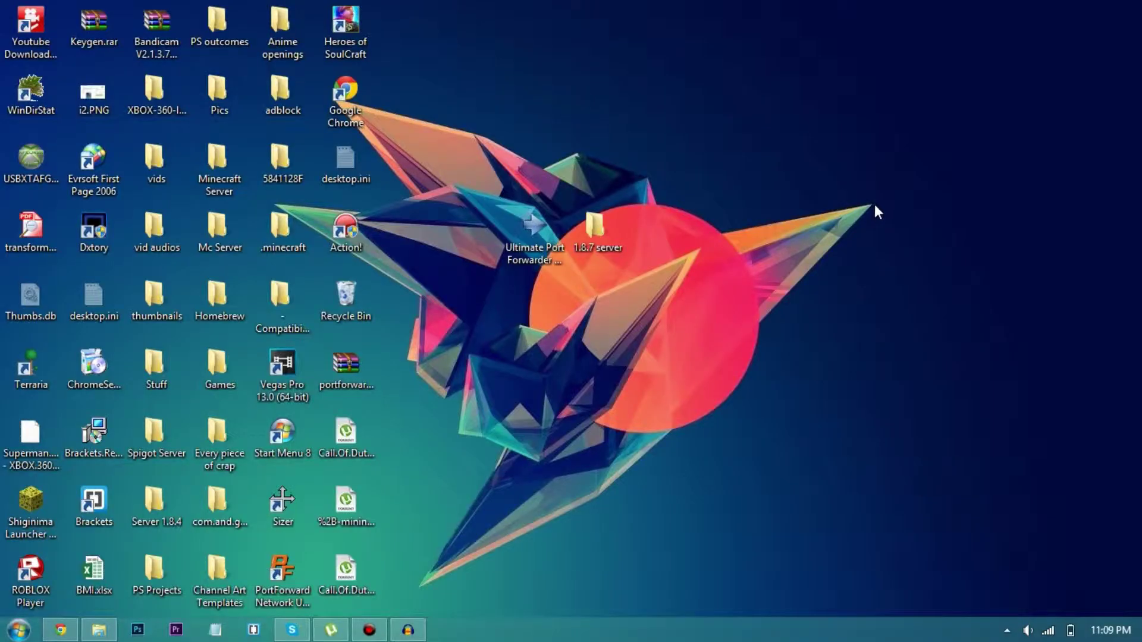
Step: Restore and minimize the Bandicam window twice more
{"action": "left_click", "coordinate": [369, 630]}
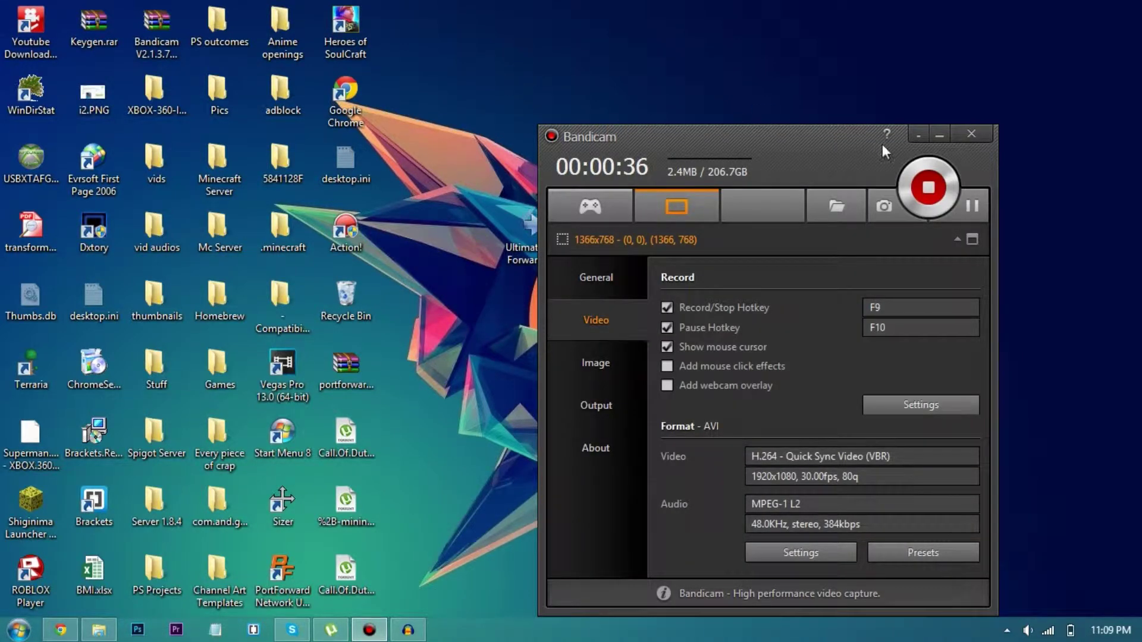
{"action": "left_click", "coordinate": [940, 136]}
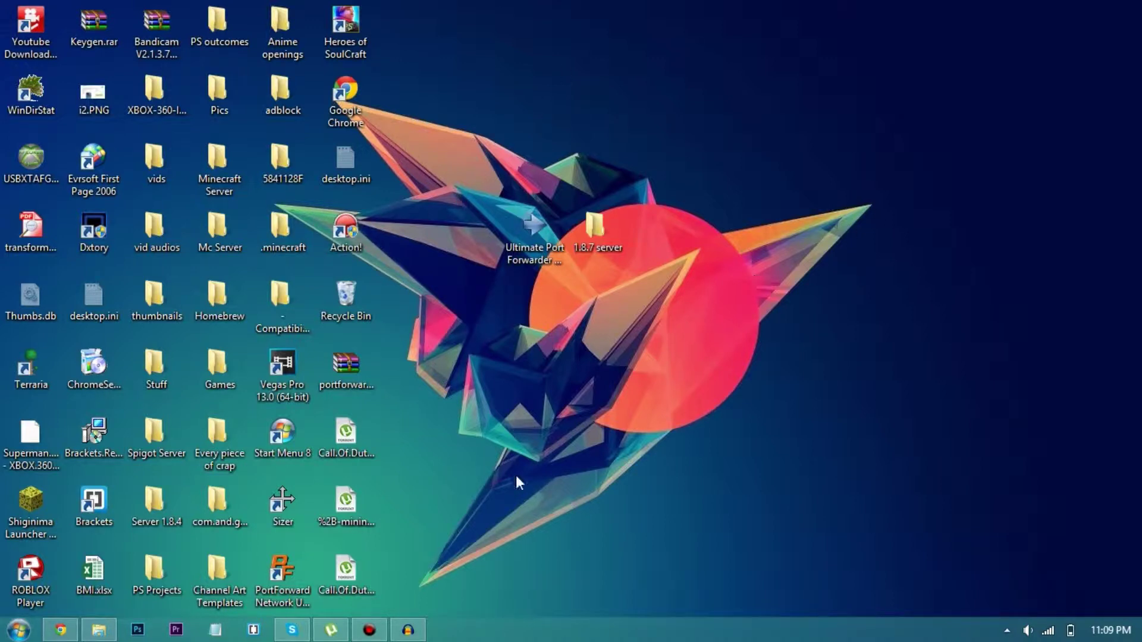
{"action": "left_click", "coordinate": [369, 630]}
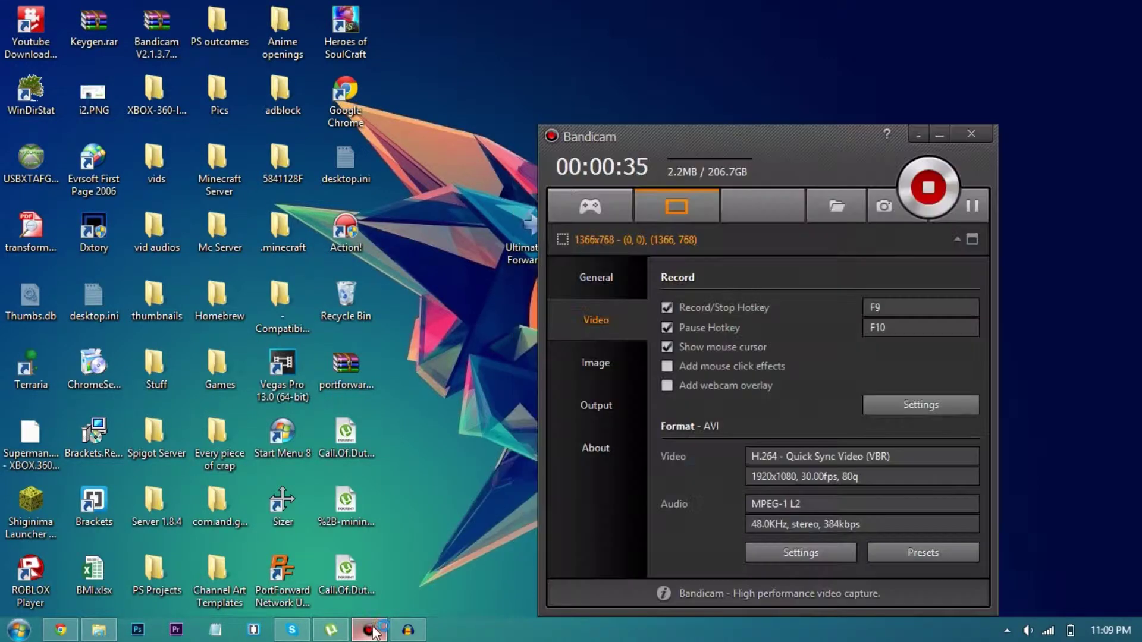
{"action": "left_click", "coordinate": [941, 136]}
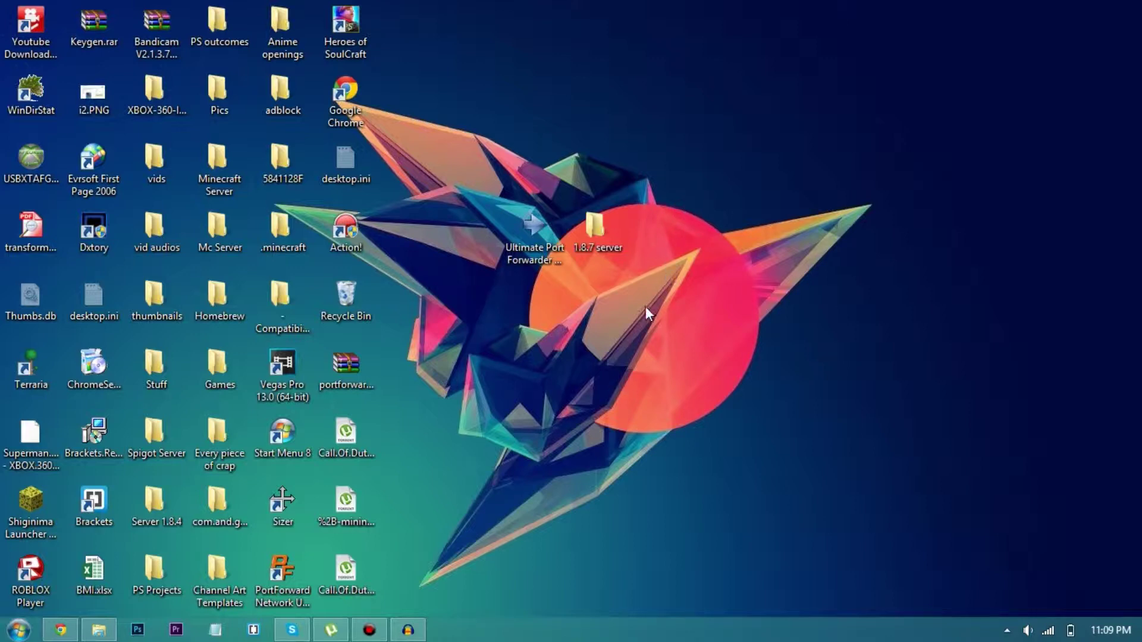
Step: Bring Chrome forward, decline the audio help page, and switch to the utorrent.com tab
{"action": "left_click", "coordinate": [60, 630]}
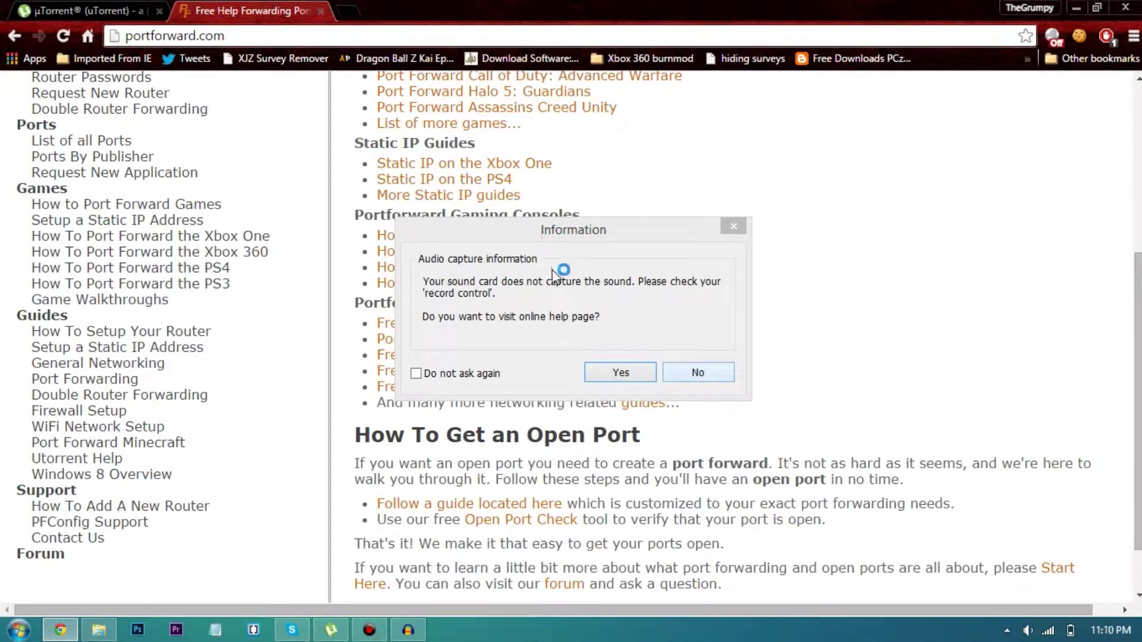
{"action": "scroll", "coordinate": [702, 387], "scroll_direction": "down", "scroll_amount": 2}
{"action": "left_click", "coordinate": [698, 374]}
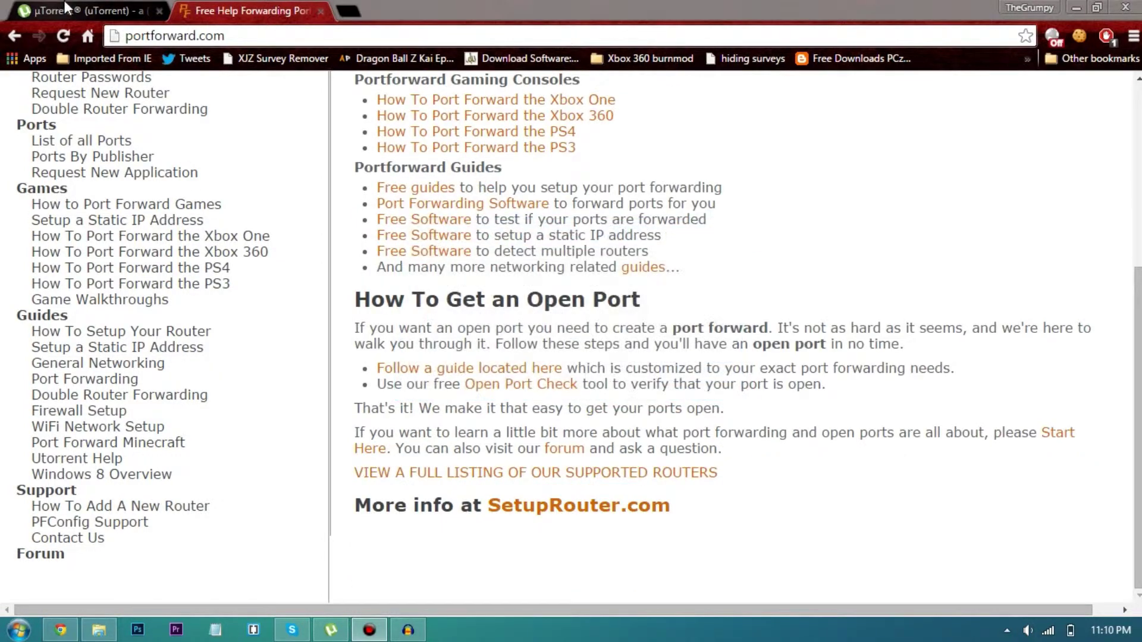
{"action": "left_click", "coordinate": [111, 5]}
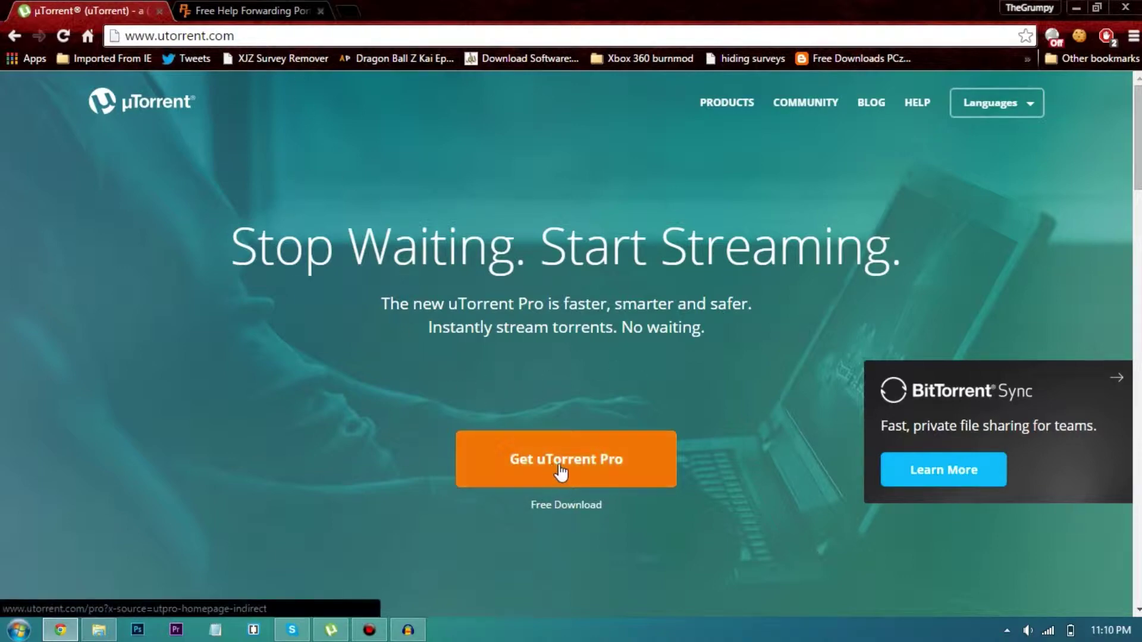
Step: Scroll the uTorrent site and click Get µTorrent to start the download
{"action": "scroll", "coordinate": [741, 232], "scroll_direction": "down", "scroll_amount": 6}
{"action": "scroll", "coordinate": [654, 299], "scroll_direction": "up", "scroll_amount": 6}
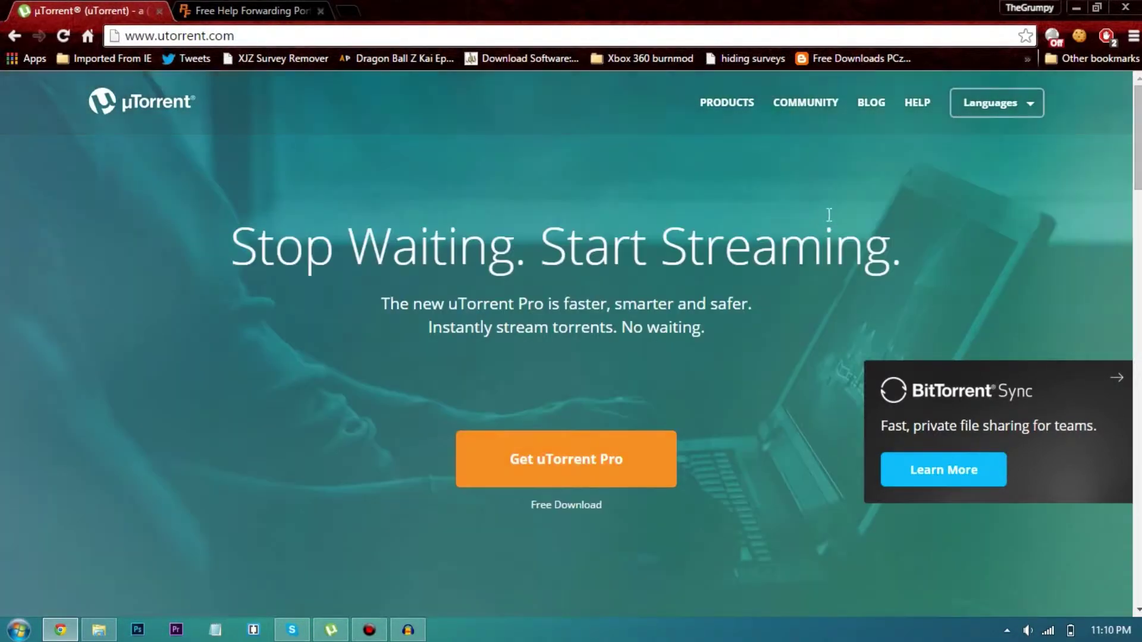
{"action": "scroll", "coordinate": [754, 201], "scroll_direction": "down", "scroll_amount": 14}
{"action": "scroll", "coordinate": [687, 413], "scroll_direction": "down", "scroll_amount": 5}
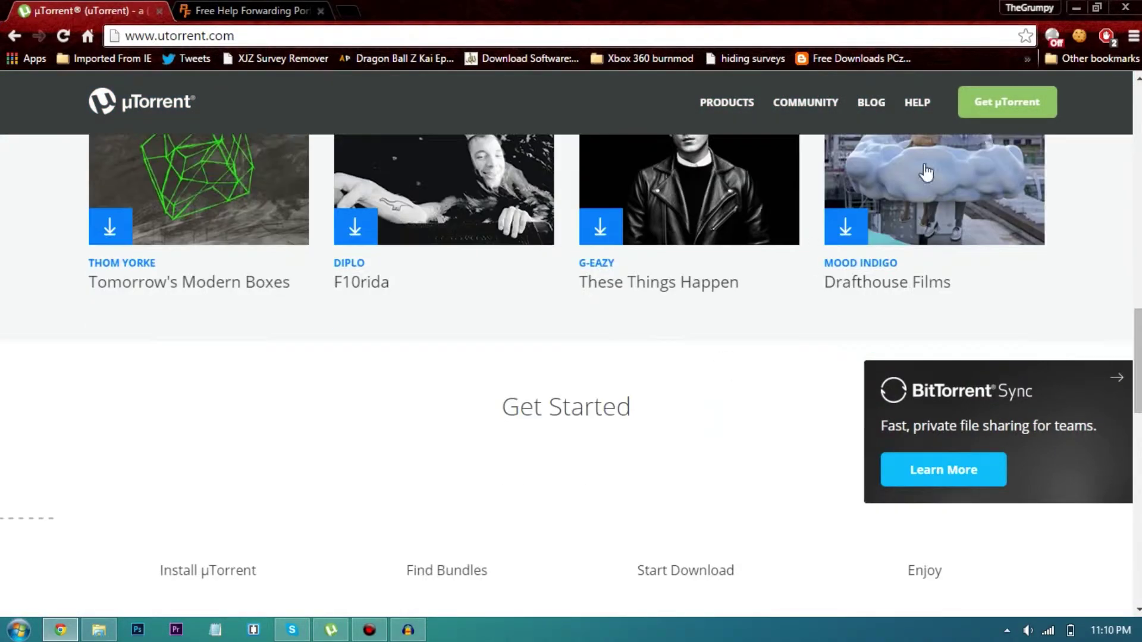
{"action": "left_click", "coordinate": [999, 104]}
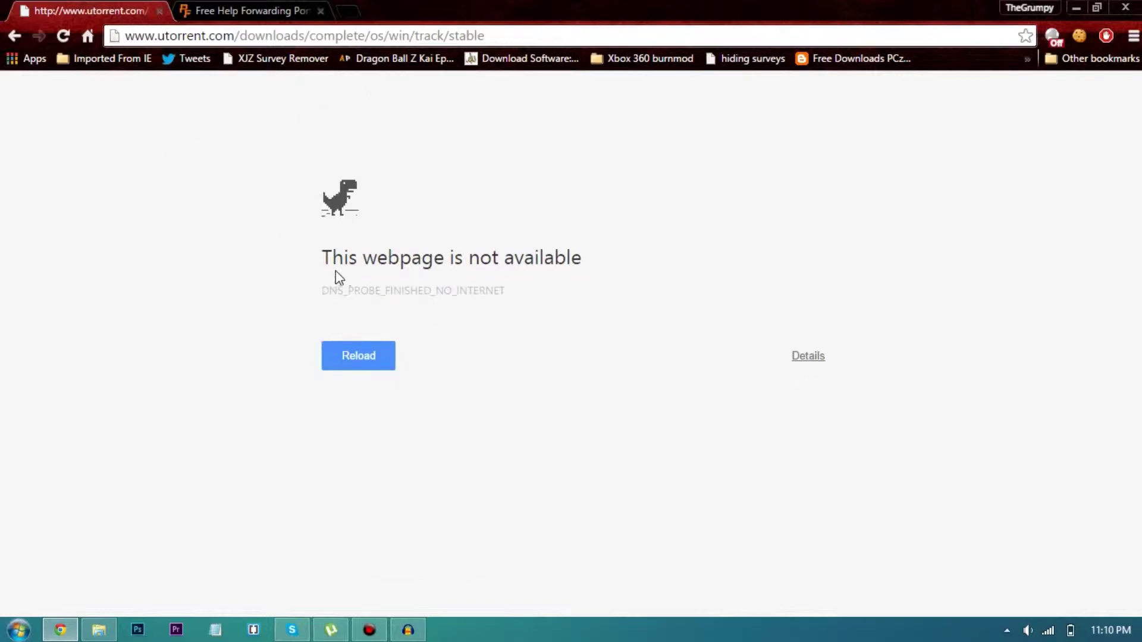
Step: Return to the uTorrent homepage, retry the download, then bring up the 1.8.7 server folder
{"action": "left_click", "coordinate": [87, 36]}
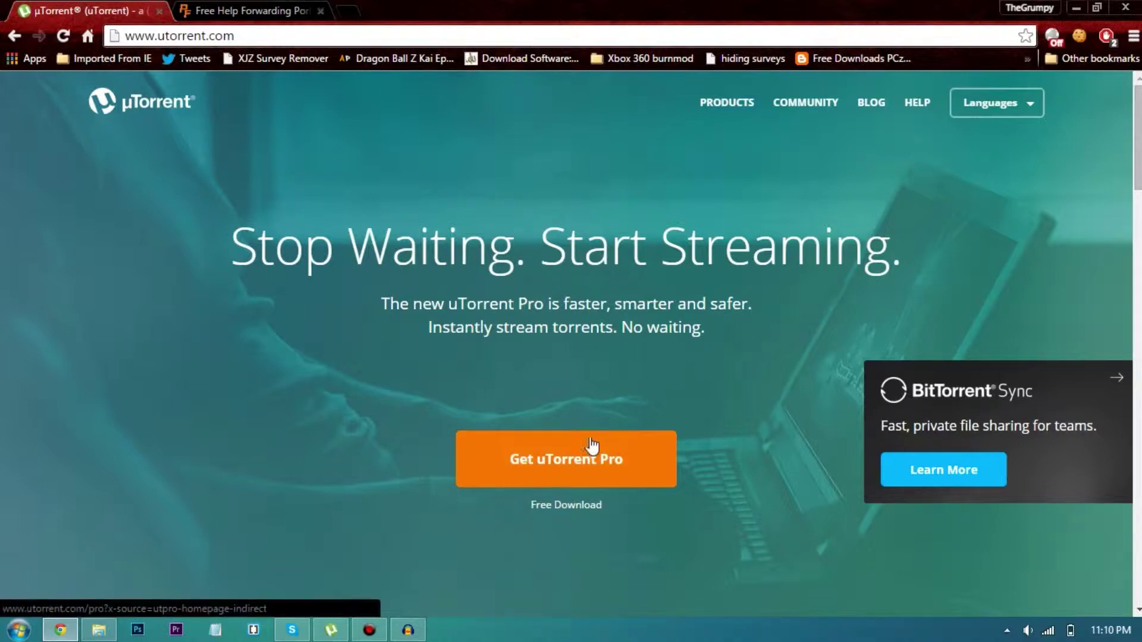
{"action": "scroll", "coordinate": [669, 296], "scroll_direction": "down", "scroll_amount": 5}
{"action": "scroll", "coordinate": [660, 297], "scroll_direction": "up", "scroll_amount": 5}
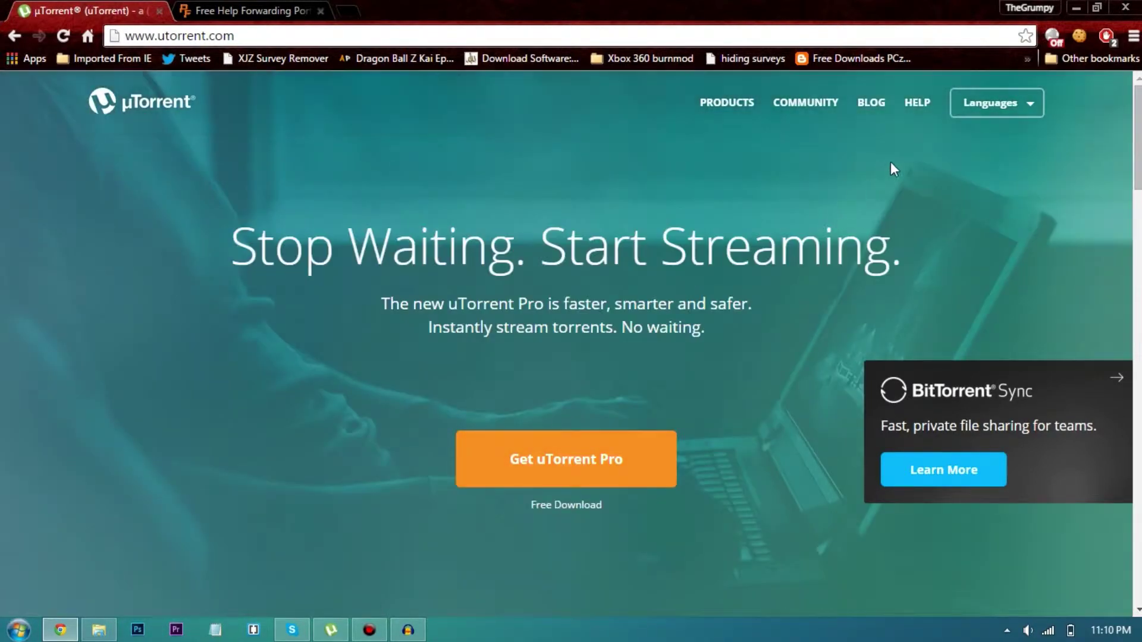
{"action": "scroll", "coordinate": [838, 133], "scroll_direction": "down", "scroll_amount": 6}
{"action": "scroll", "coordinate": [690, 419], "scroll_direction": "down", "scroll_amount": 5}
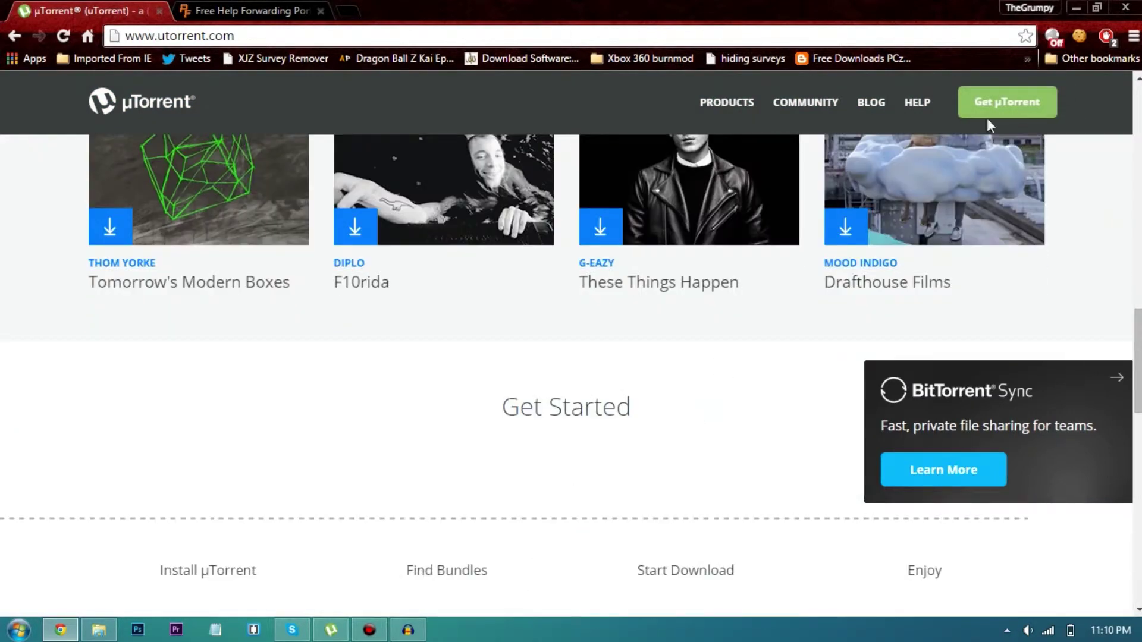
{"action": "left_click", "coordinate": [991, 119]}
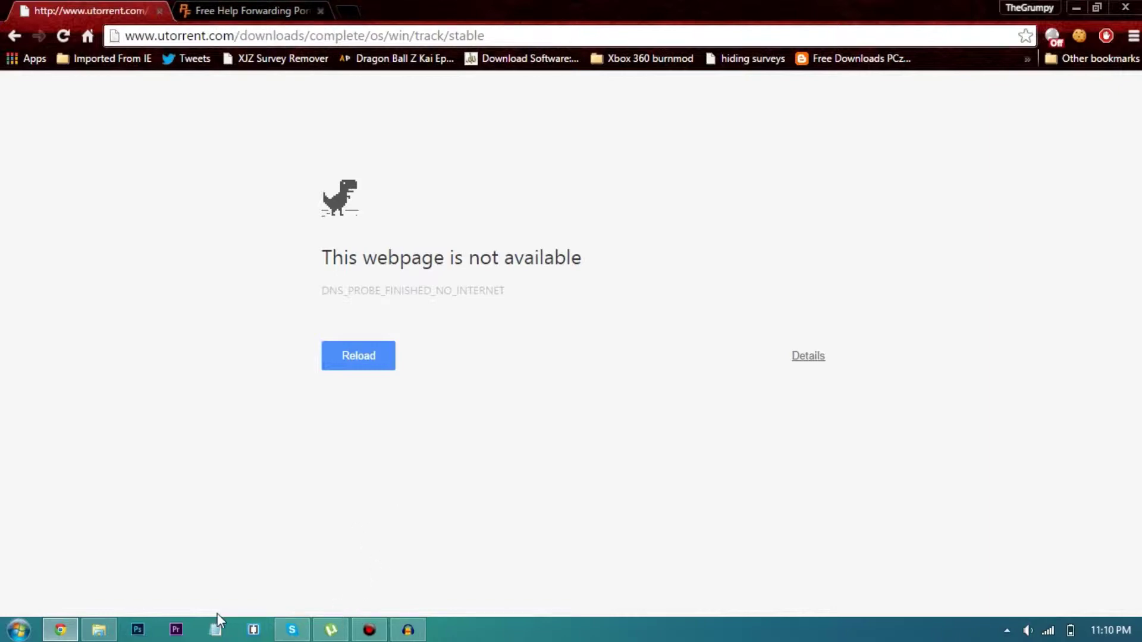
{"action": "left_click", "coordinate": [100, 632]}
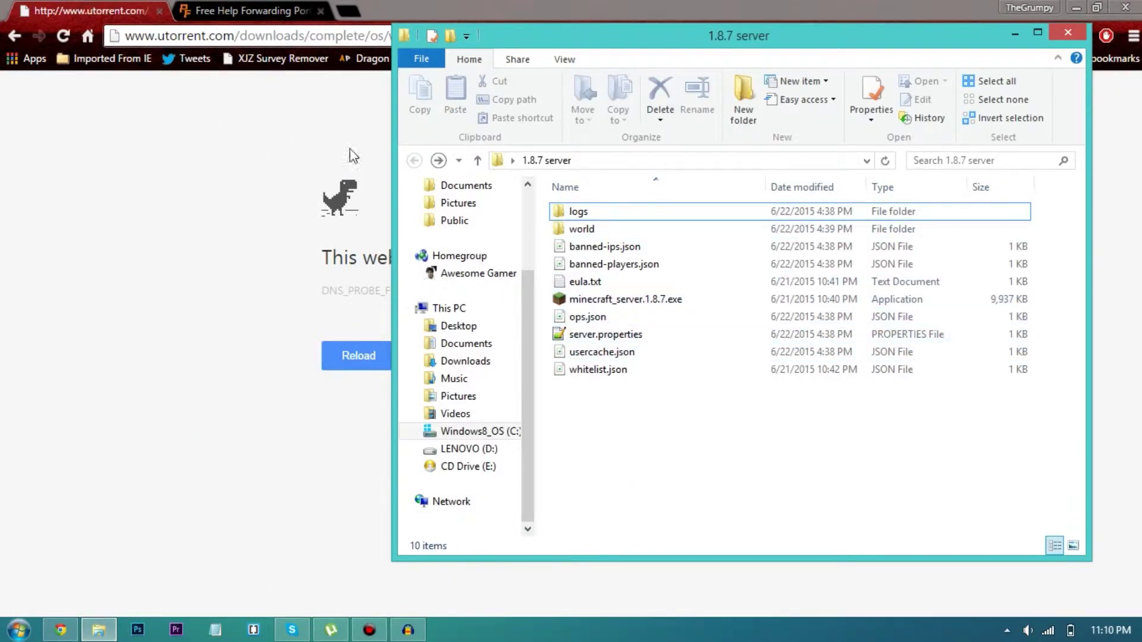
Step: Open server.properties, then run ipconfig in an admin Command Prompt and close it
{"action": "double_click", "coordinate": [628, 337]}
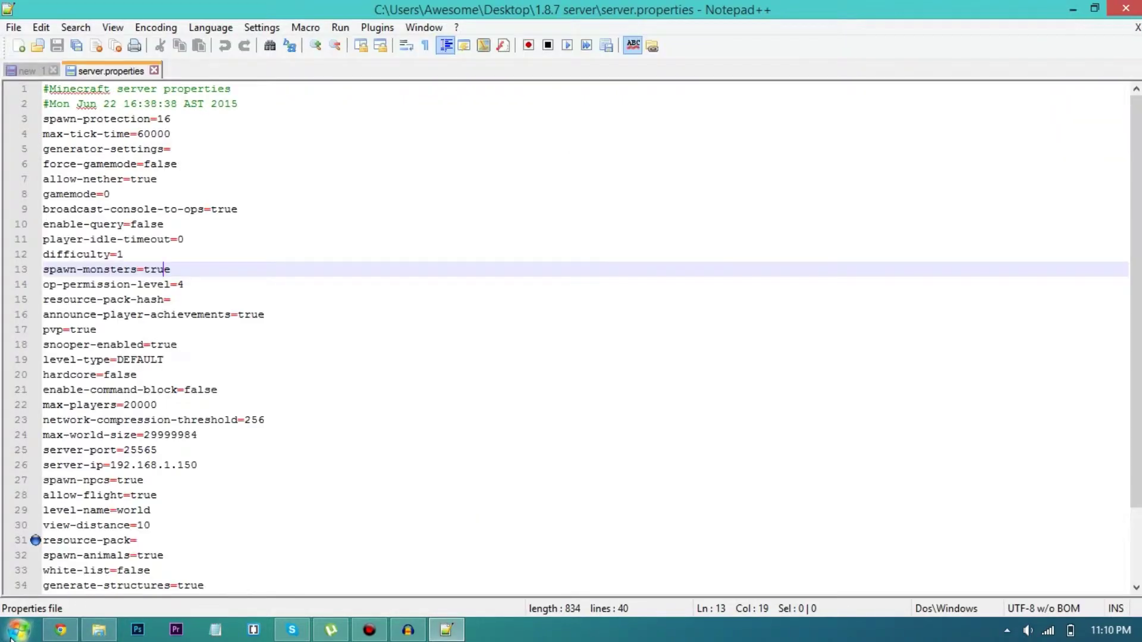
{"action": "key", "text": "super"}
{"action": "type", "text": "cmd"}
{"action": "key", "text": "ctrl+shift+Return"}
{"action": "type", "text": "ipconfig"}
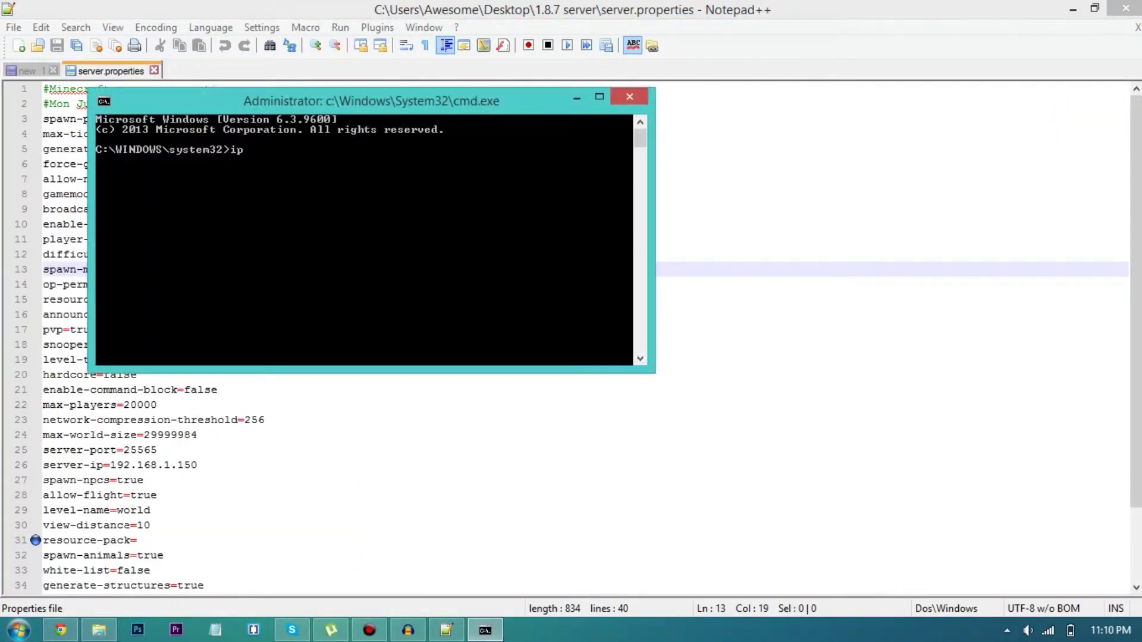
{"action": "key", "text": "Return"}
{"action": "scroll", "coordinate": [291, 192], "scroll_direction": "up", "scroll_amount": 6}
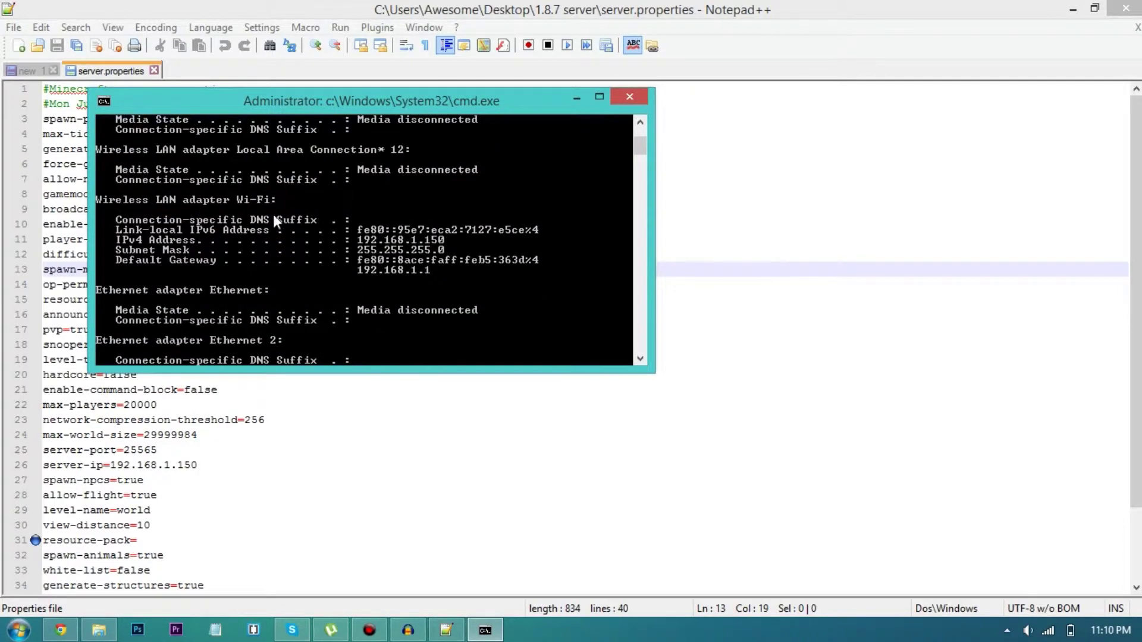
{"action": "scroll", "coordinate": [148, 198], "scroll_direction": "down", "scroll_amount": 2}
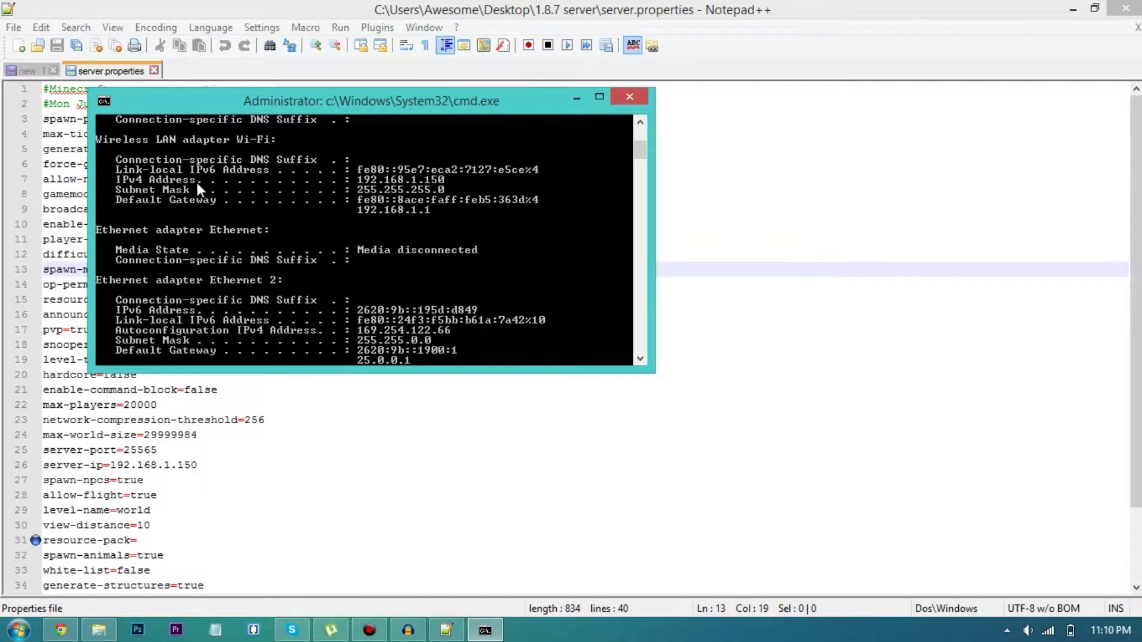
{"action": "key", "text": "alt+F4"}
Step: Rerun ipconfig in a new admin prompt to read Wi-Fi IPv4 192.168.1.150, then close the console
{"action": "key", "text": "super"}
{"action": "type", "text": "cmd"}
{"action": "key", "text": "ctrl+shift+Return"}
{"action": "type", "text": "ipconfig"}
{"action": "key", "text": "Return"}
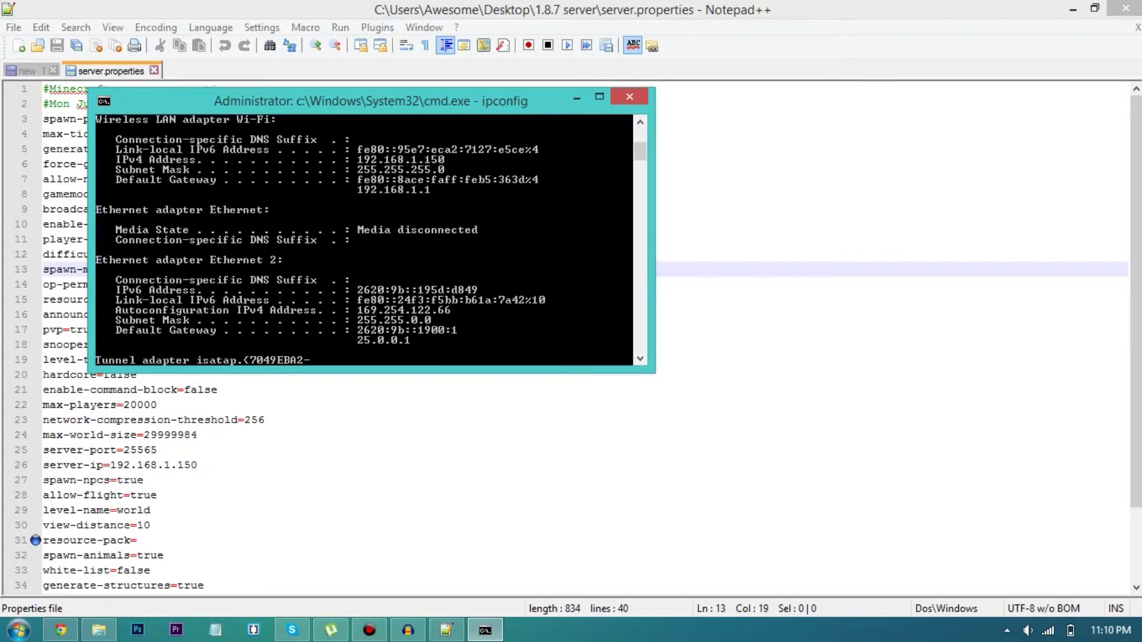
{"action": "scroll", "coordinate": [291, 192], "scroll_direction": "up", "scroll_amount": 7}
{"action": "scroll", "coordinate": [269, 217], "scroll_direction": "down", "scroll_amount": 2}
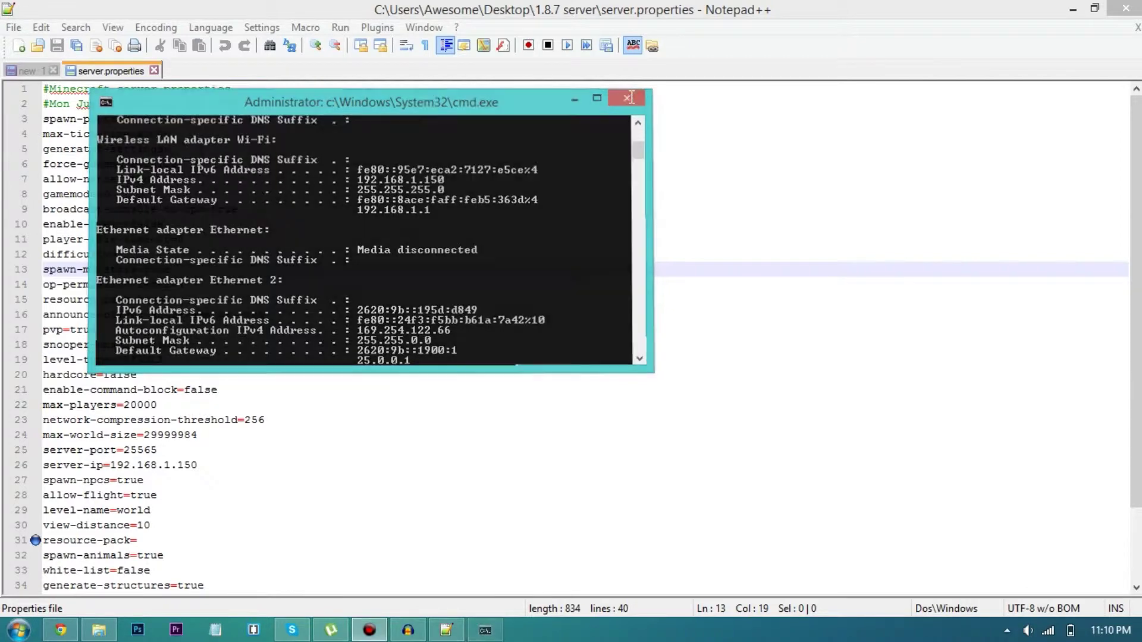
{"action": "left_click", "coordinate": [629, 97]}
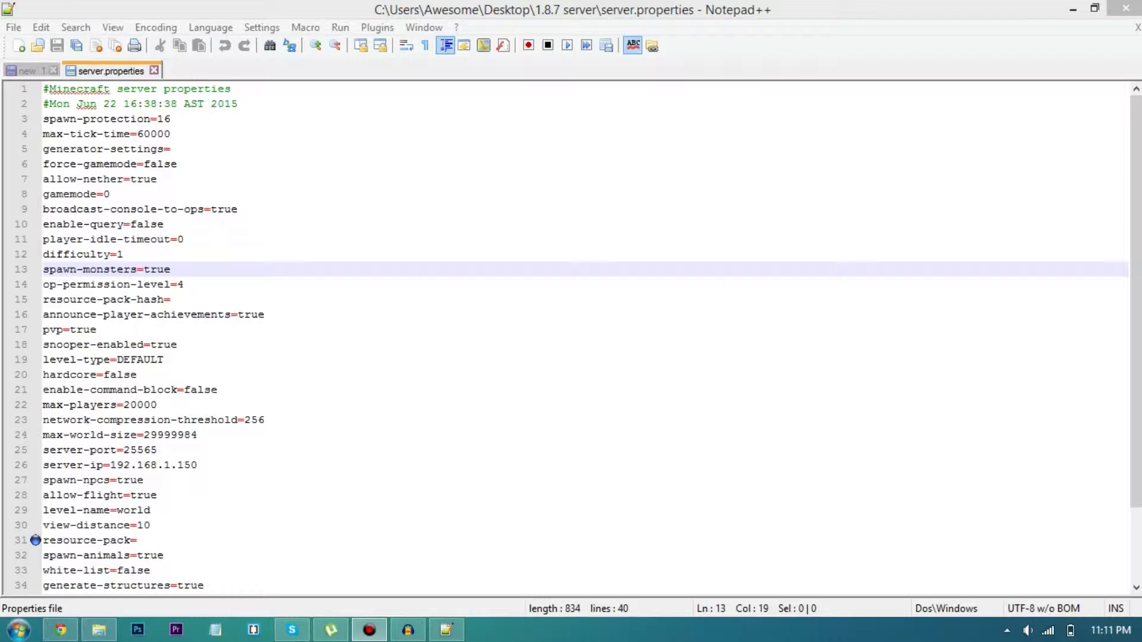
{"action": "left_click", "coordinate": [330, 630]}
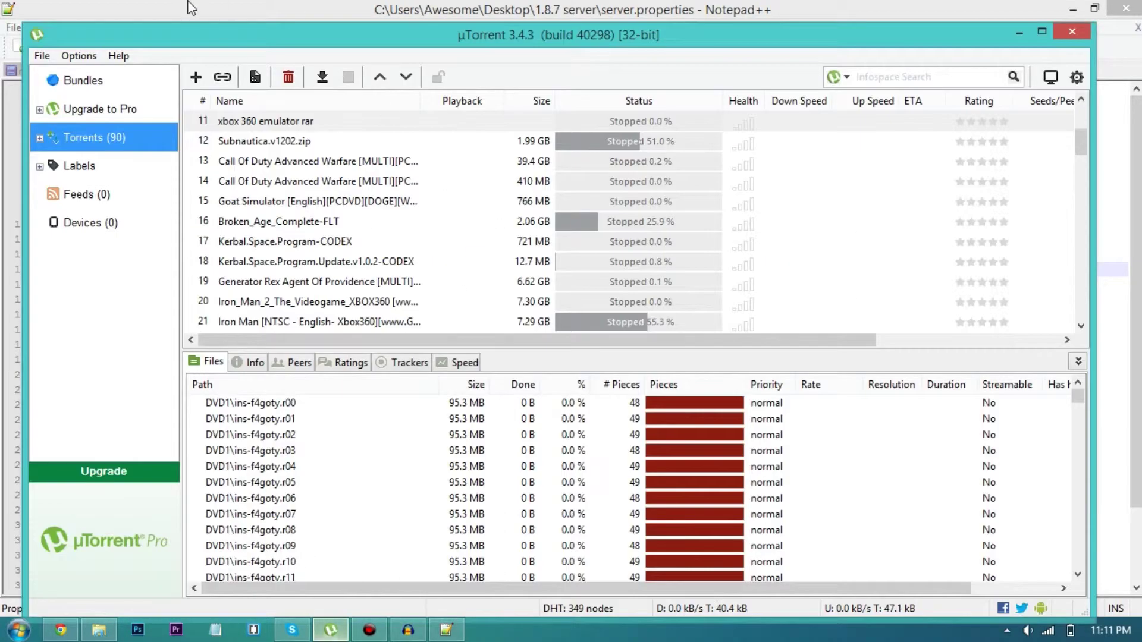
Step: In Preferences > Connection, enter 25565 as the incoming port and confirm with Enter
{"action": "left_click", "coordinate": [76, 56]}
{"action": "left_click", "coordinate": [107, 94]}
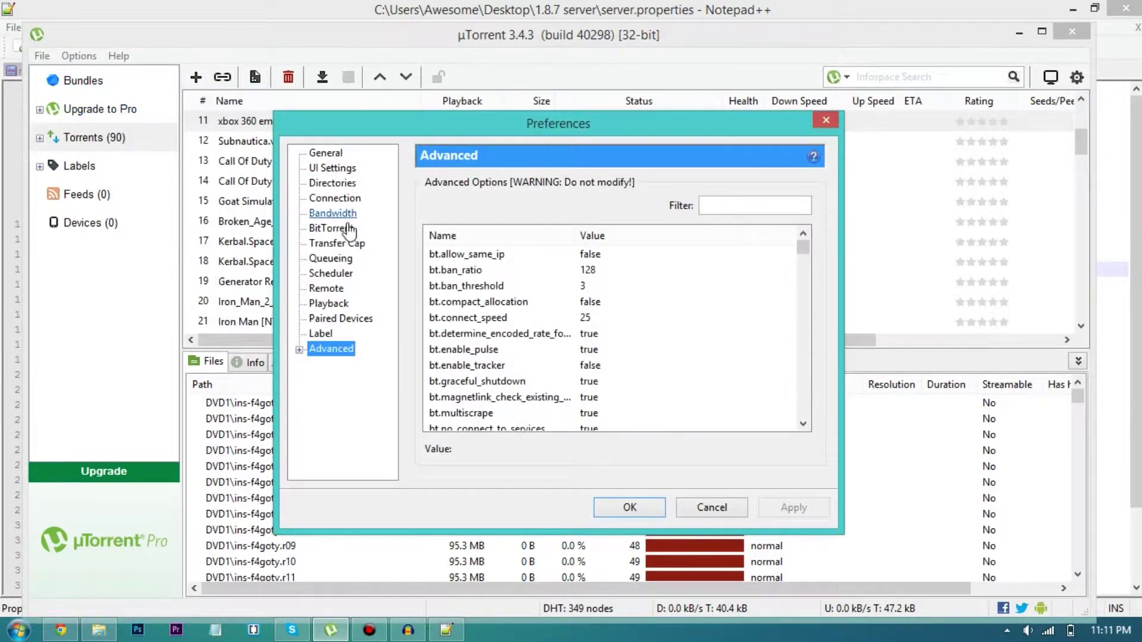
{"action": "left_click", "coordinate": [336, 154]}
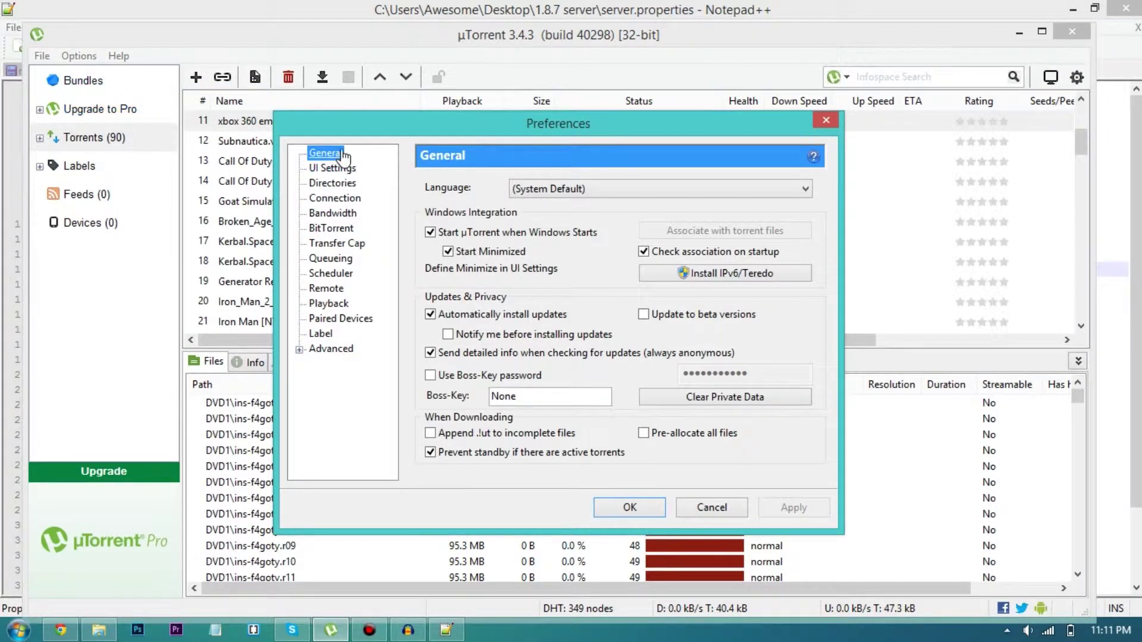
{"action": "left_click", "coordinate": [333, 198]}
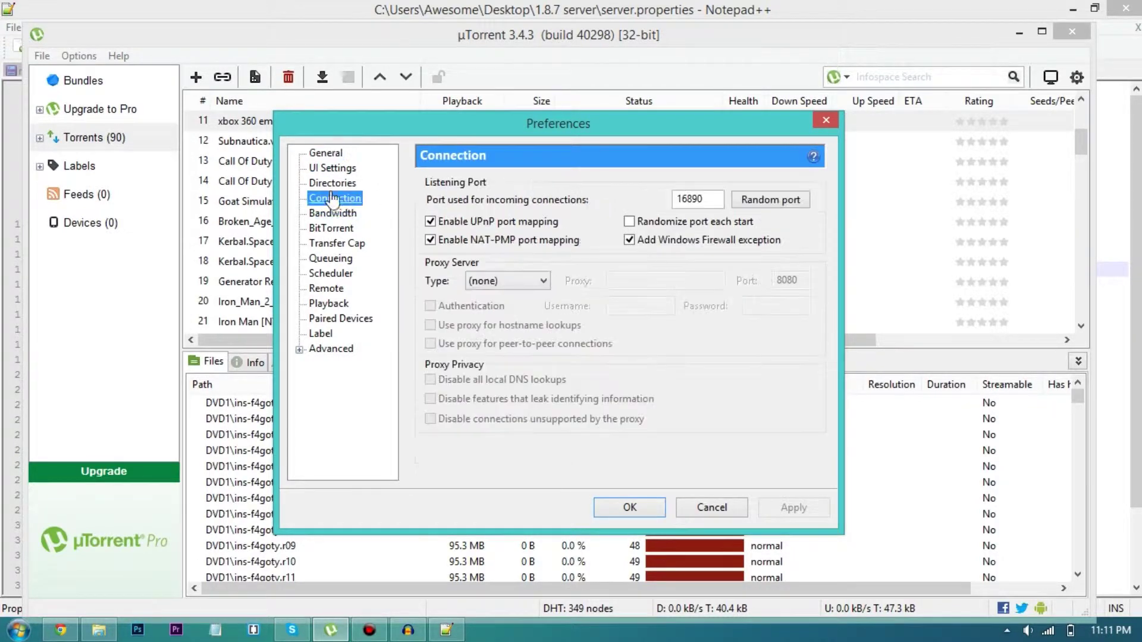
{"action": "key", "text": "Tab"}
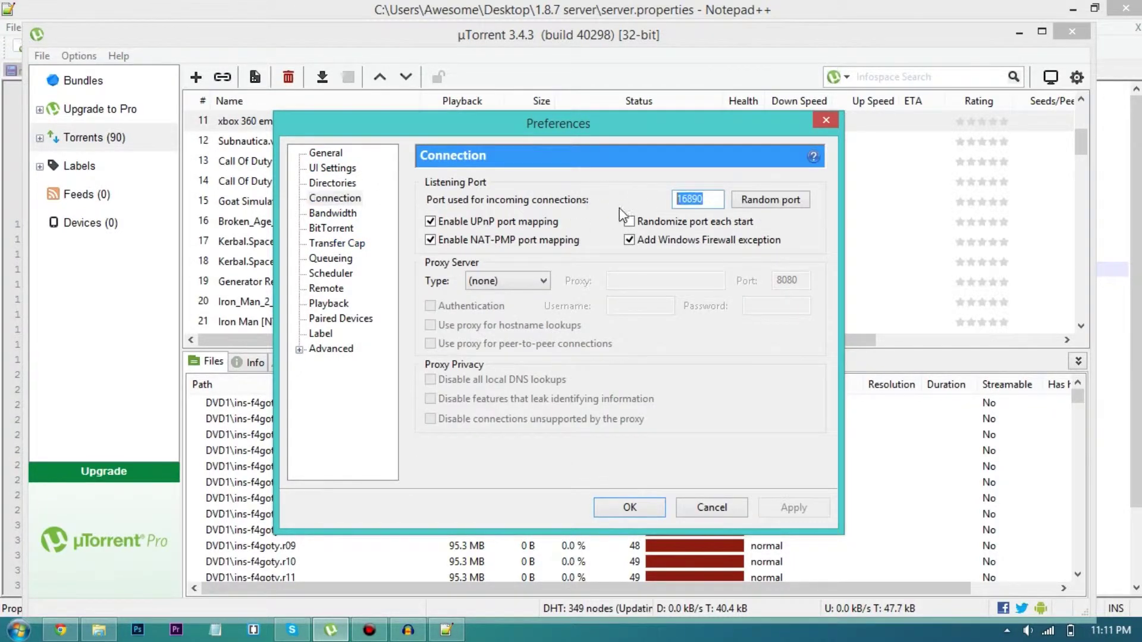
{"action": "type", "text": "25565"}
{"action": "key", "text": "Return"}
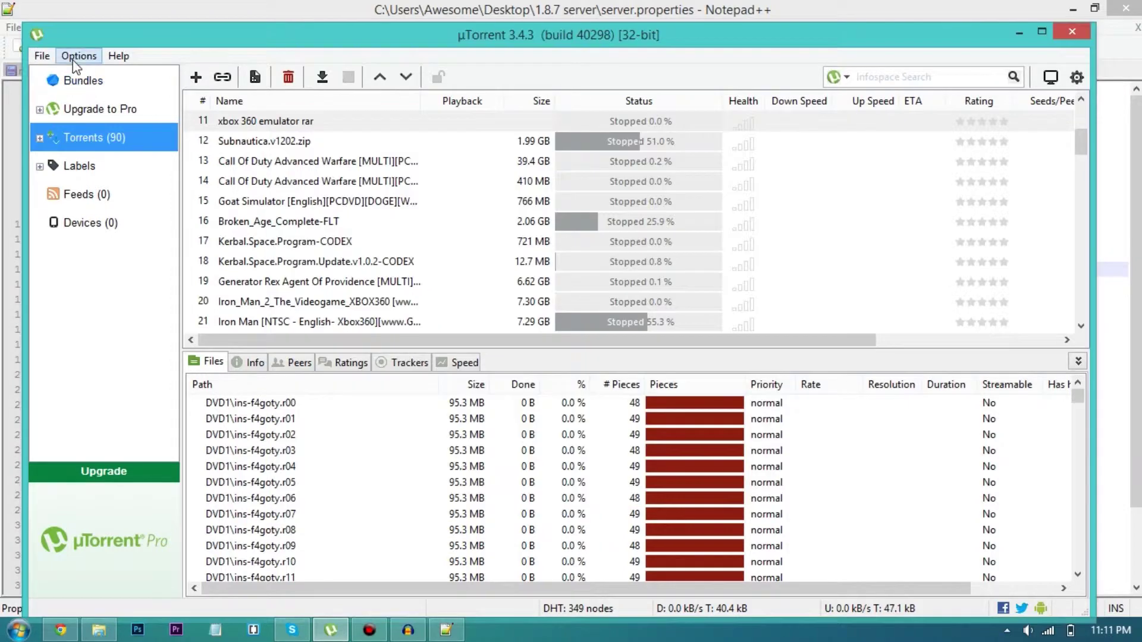
Step: Replace port 16890 with 25565 in Connection preferences, apply and OK, then close uTorrent
{"action": "left_click", "coordinate": [78, 57]}
{"action": "left_click", "coordinate": [95, 94]}
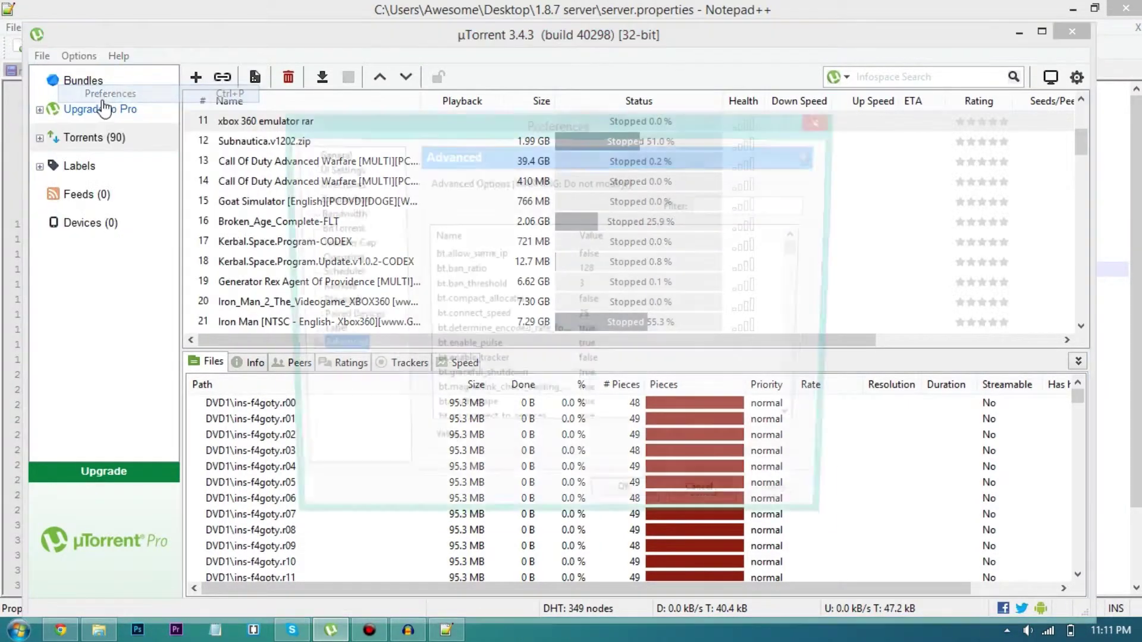
{"action": "left_click", "coordinate": [336, 156]}
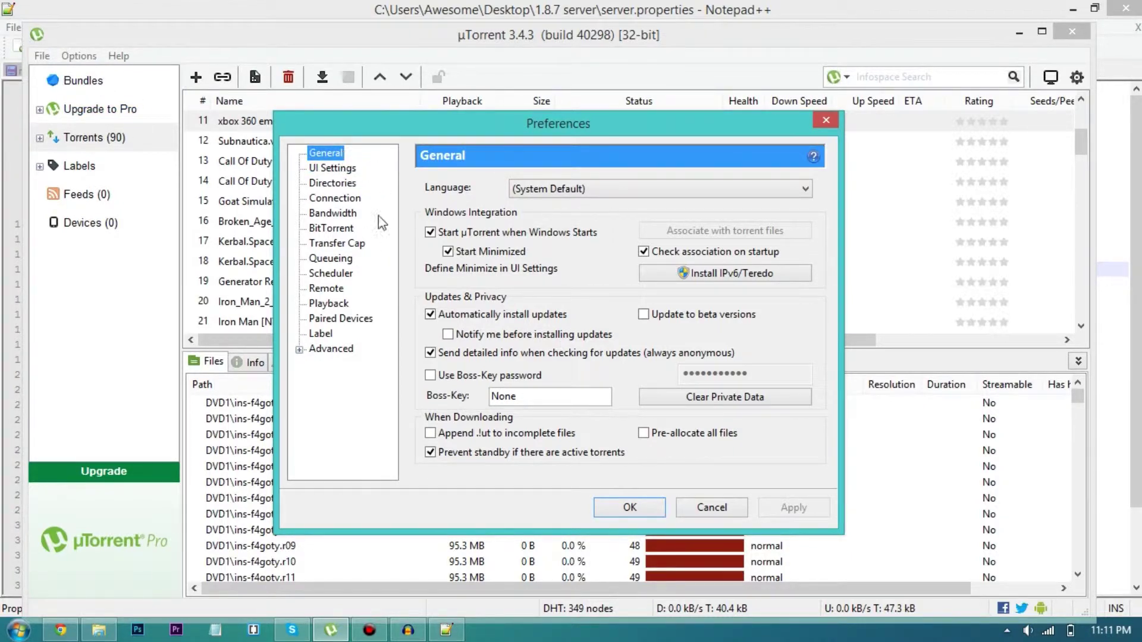
{"action": "left_click", "coordinate": [333, 199]}
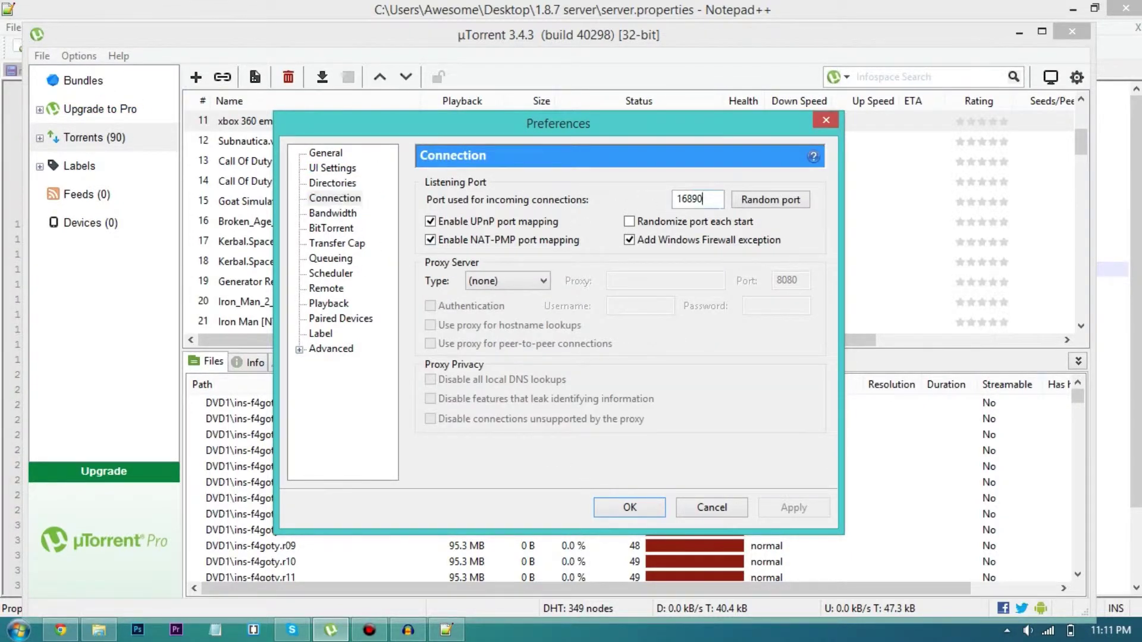
{"action": "double_click", "coordinate": [692, 198]}
{"action": "type", "text": "25565"}
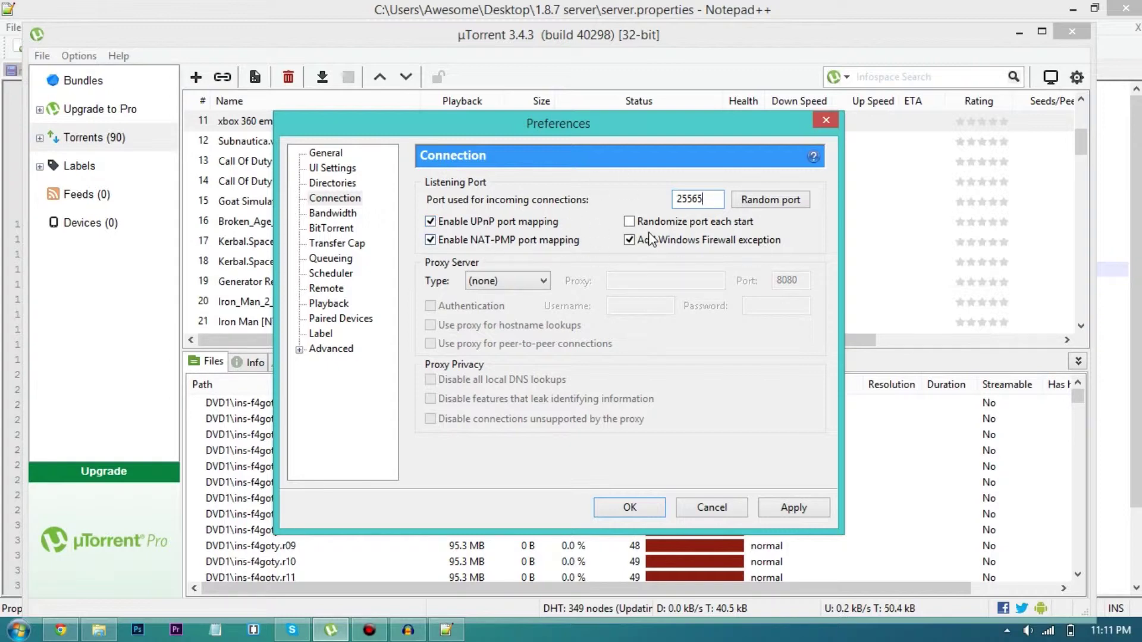
{"action": "left_click", "coordinate": [795, 508]}
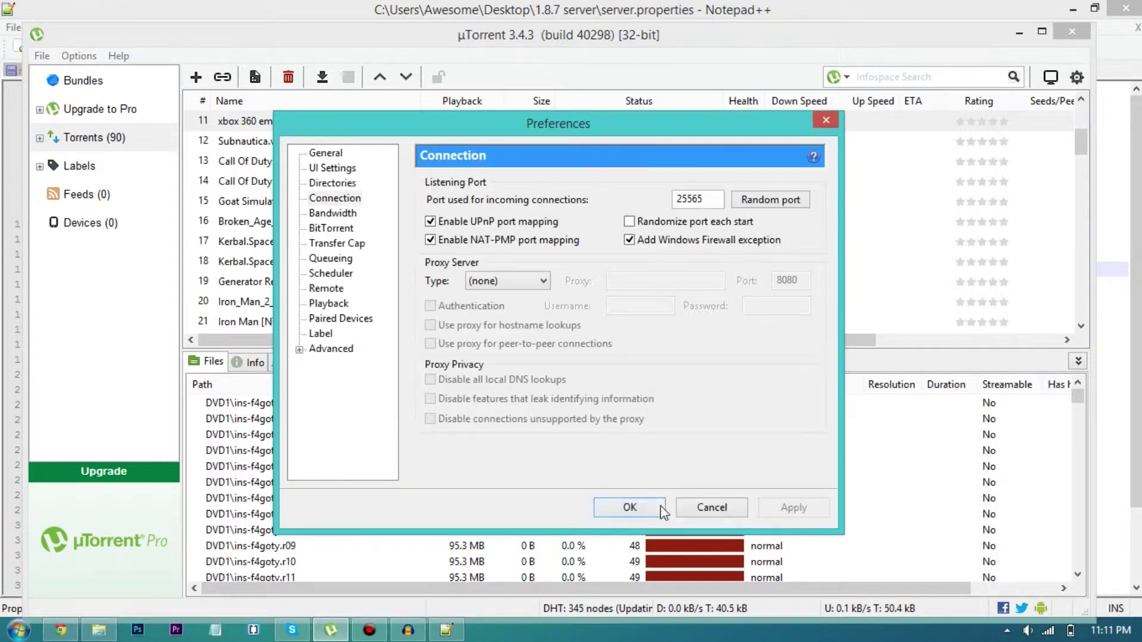
{"action": "left_click", "coordinate": [660, 510]}
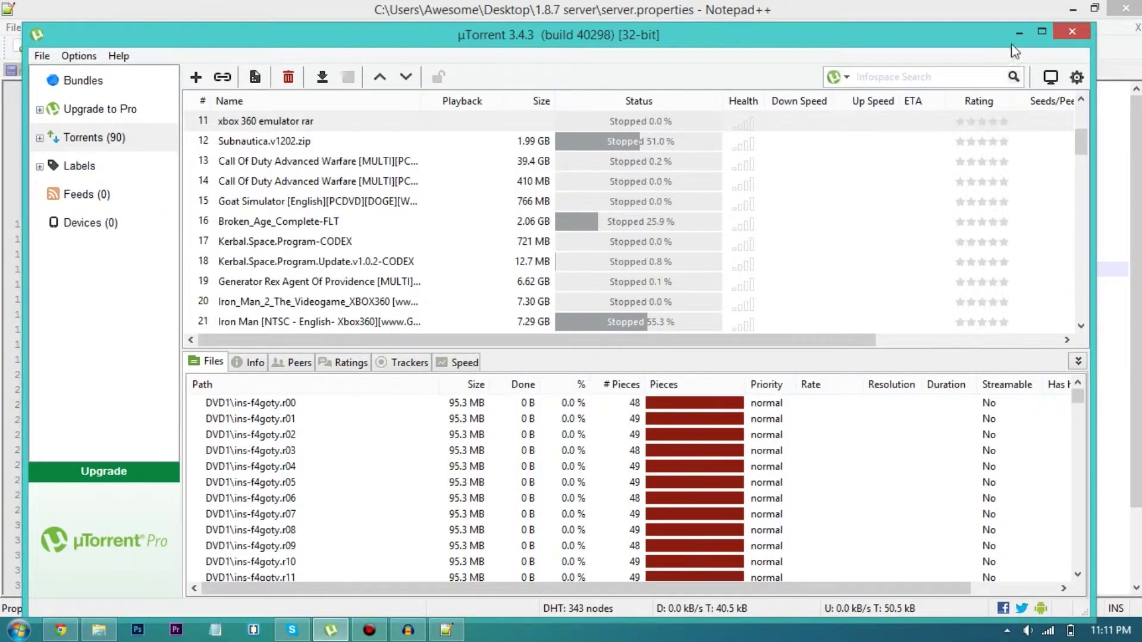
{"action": "left_click", "coordinate": [1074, 34]}
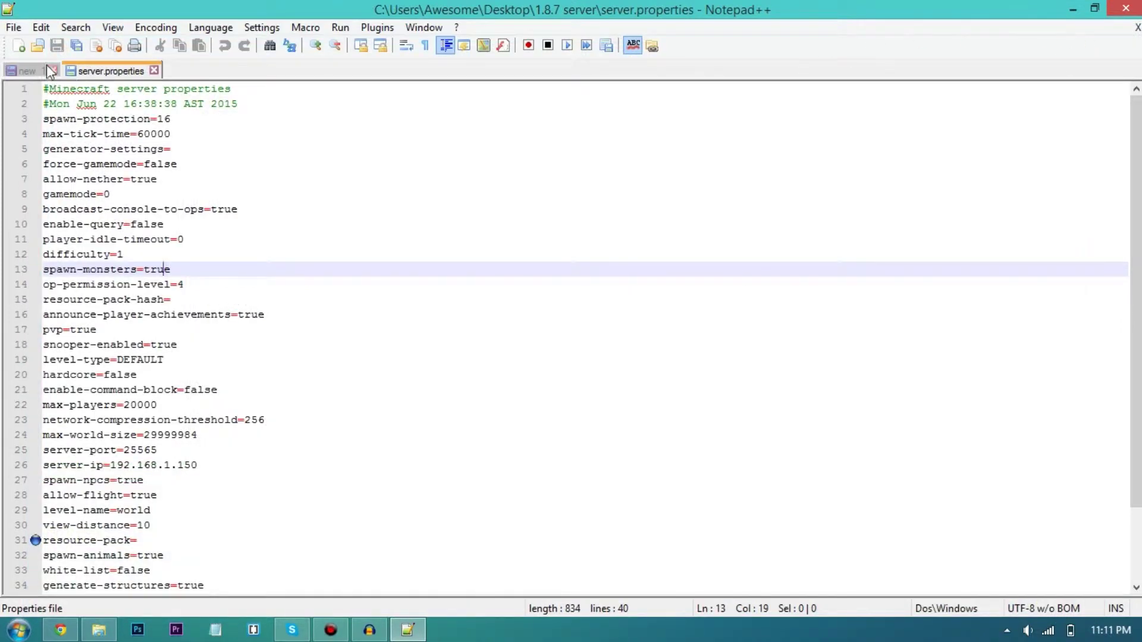
Step: Close Notepad++ and uTorrent, reopening server.properties once to check it, then deselect the file
{"action": "left_click", "coordinate": [1133, 8]}
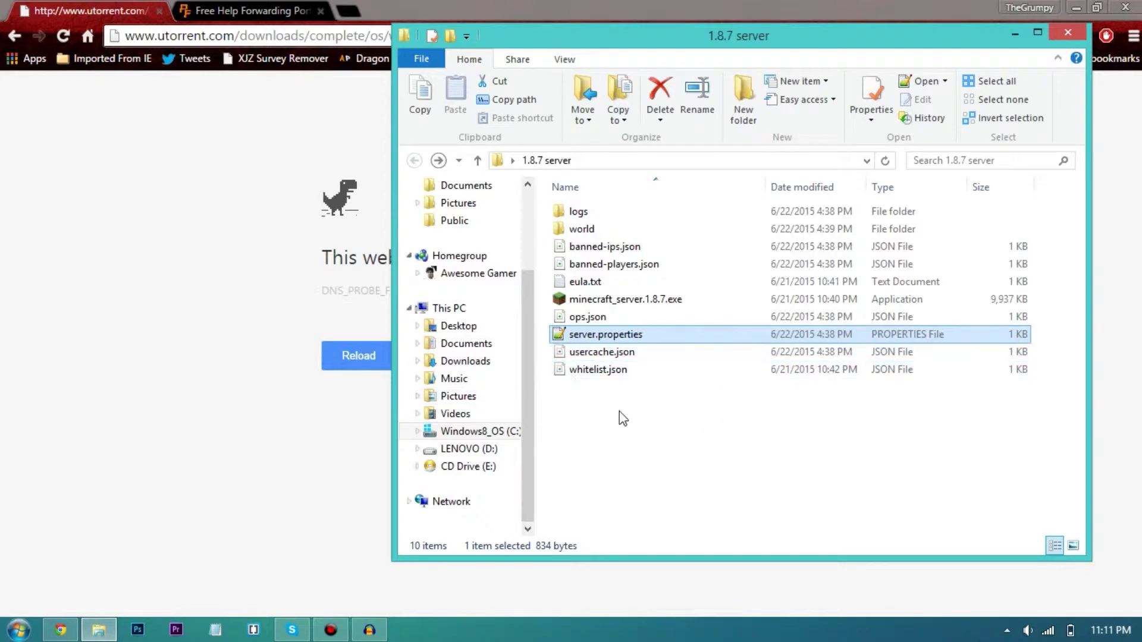
{"action": "double_click", "coordinate": [605, 335]}
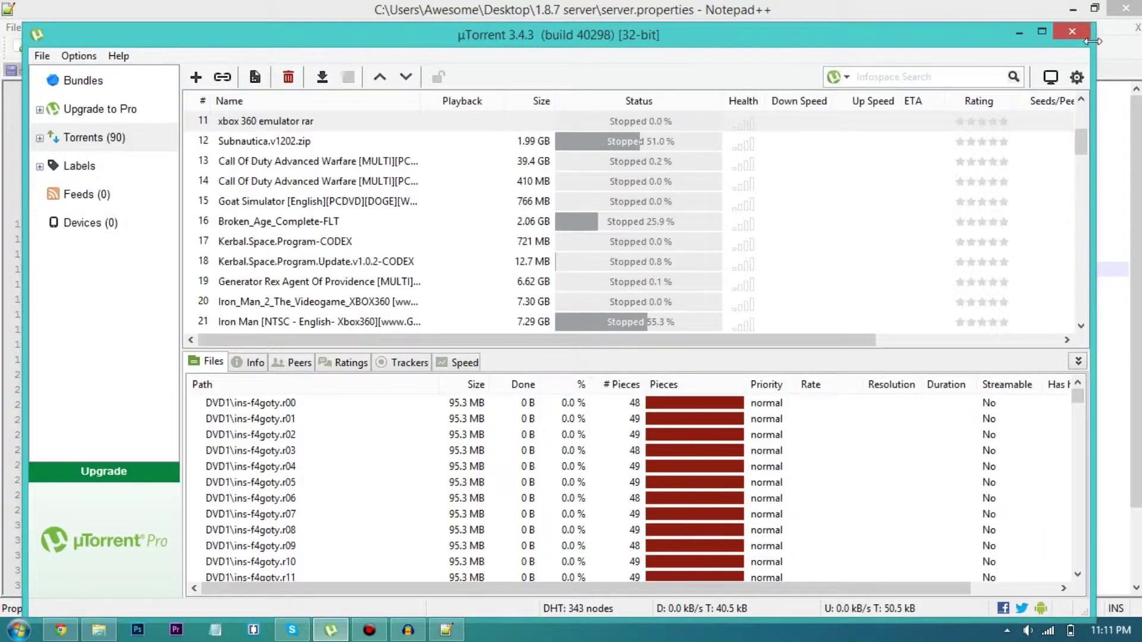
{"action": "left_click", "coordinate": [1072, 32]}
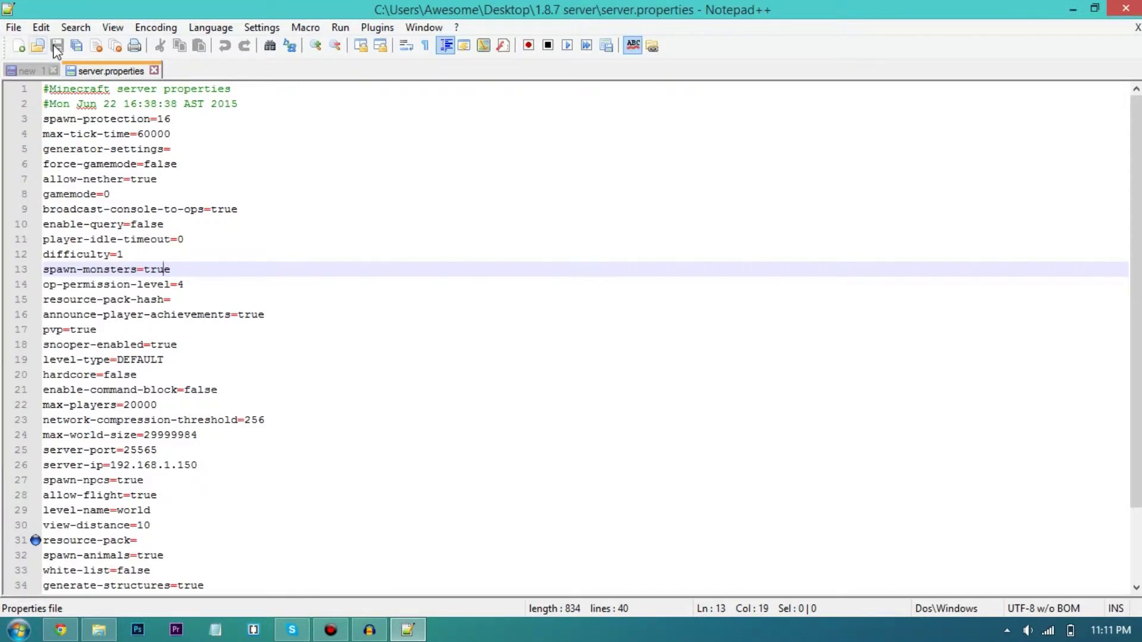
{"action": "left_click", "coordinate": [1133, 10]}
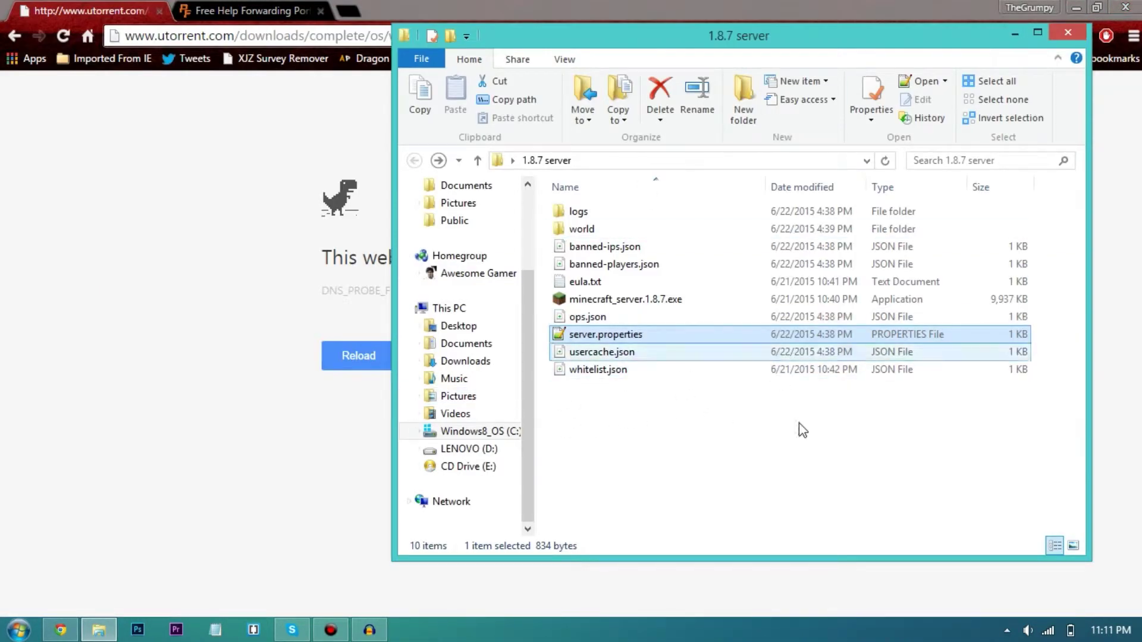
{"action": "left_click", "coordinate": [651, 382]}
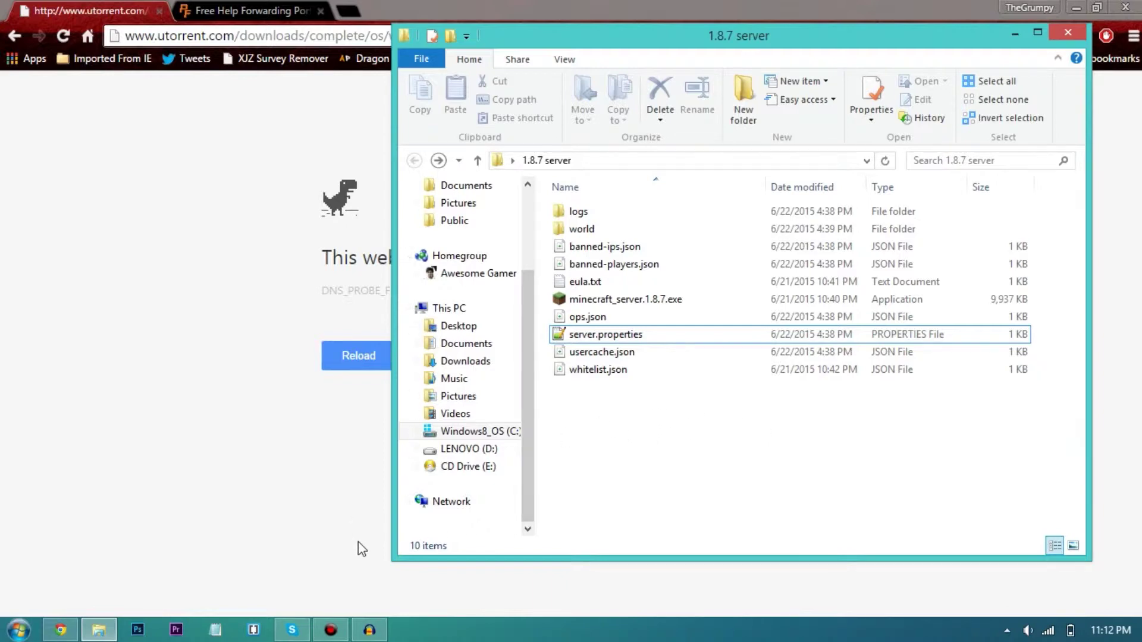
Step: Open a new tab for ipchicken.com to look up the public IP, then close it, returning to portforward.com
{"action": "left_click", "coordinate": [226, 10]}
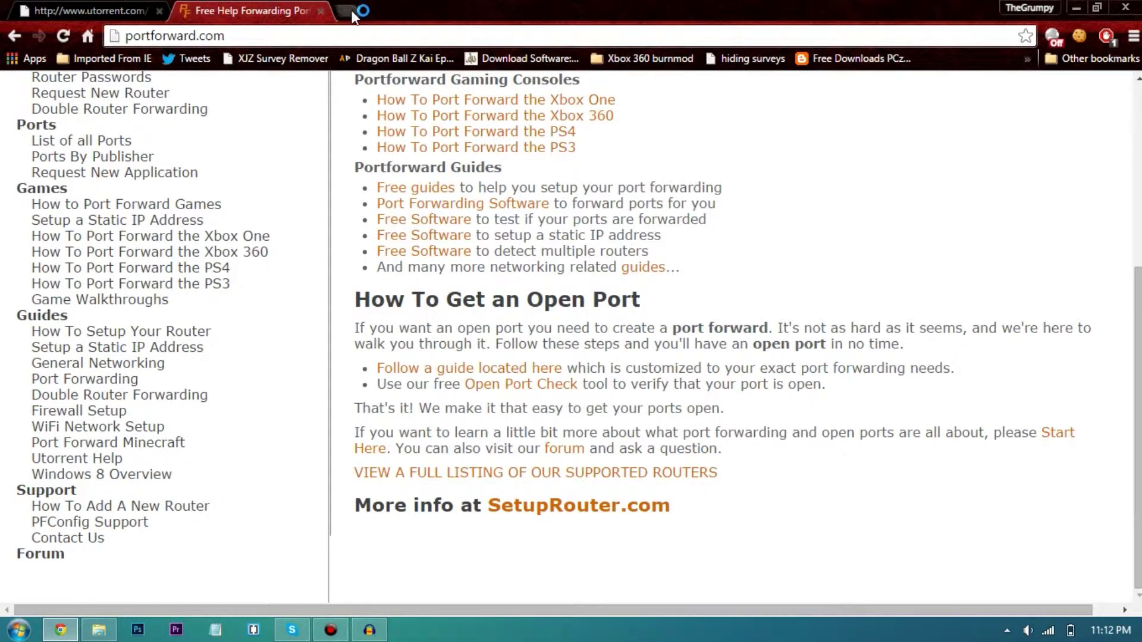
{"action": "left_click", "coordinate": [348, 11]}
{"action": "type", "text": "ipchicken.com"}
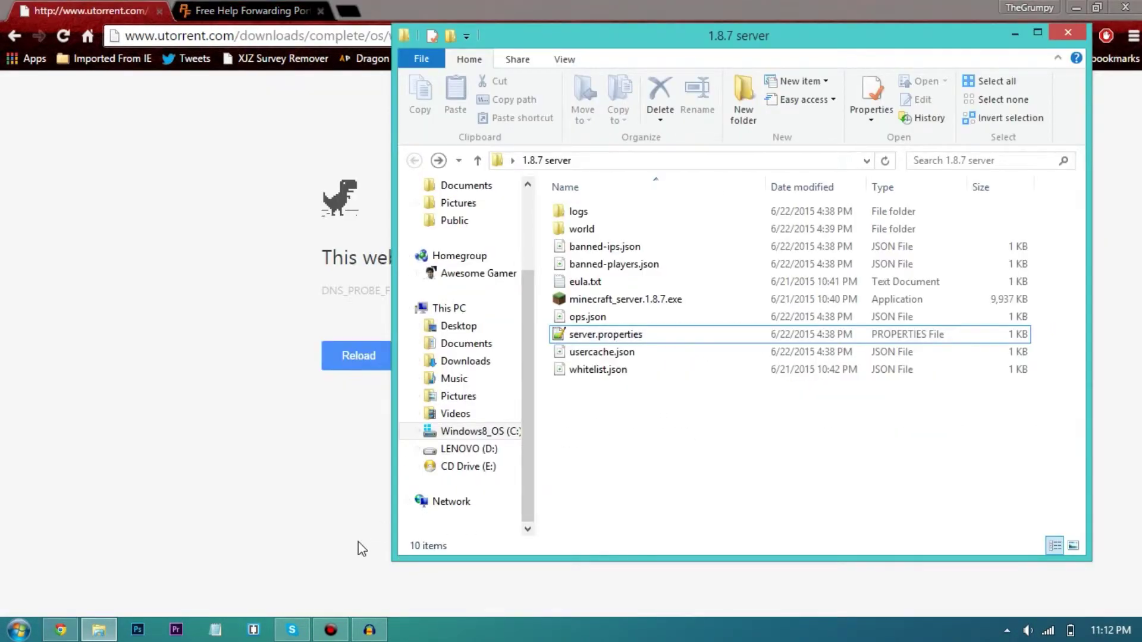
{"action": "left_click", "coordinate": [191, 11]}
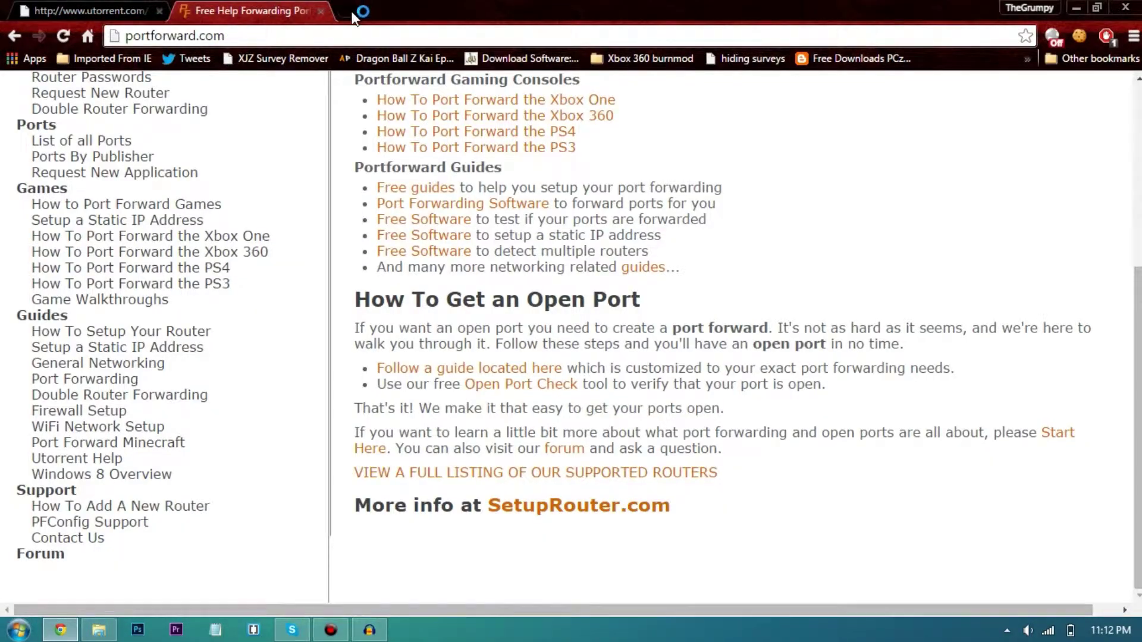
{"action": "left_click", "coordinate": [349, 10]}
{"action": "type", "text": "ipchicken.com"}
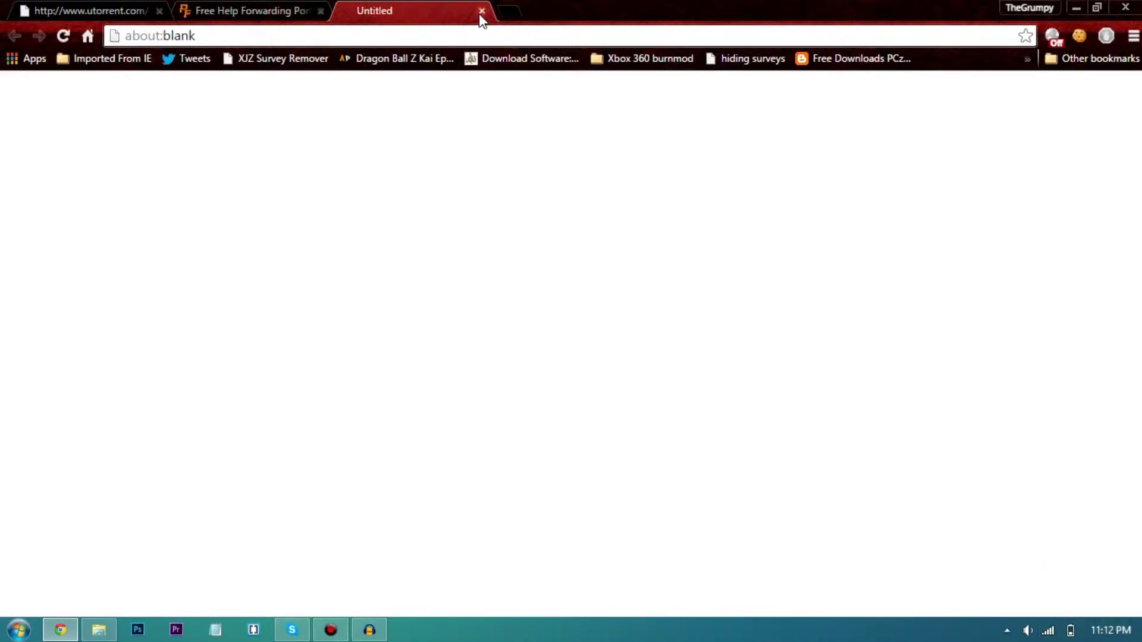
{"action": "left_click", "coordinate": [482, 11]}
{"action": "scroll", "coordinate": [538, 309], "scroll_direction": "down", "scroll_amount": 2}
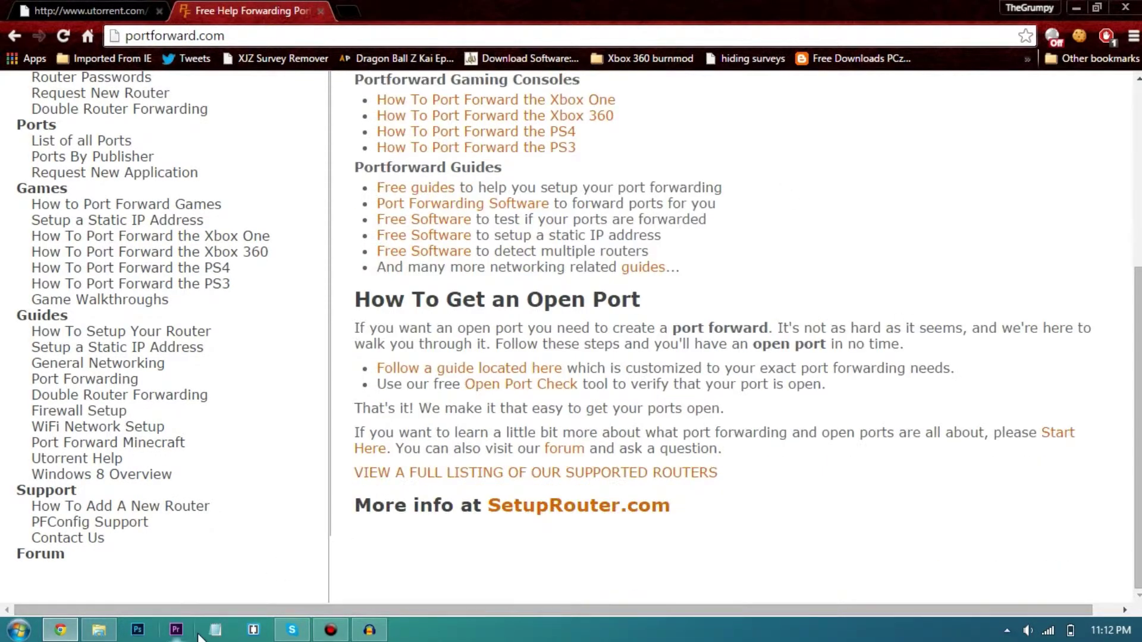
Step: In a Notepad note, clear the old text and type 5.61.210.41:25565
{"action": "left_click", "coordinate": [215, 630]}
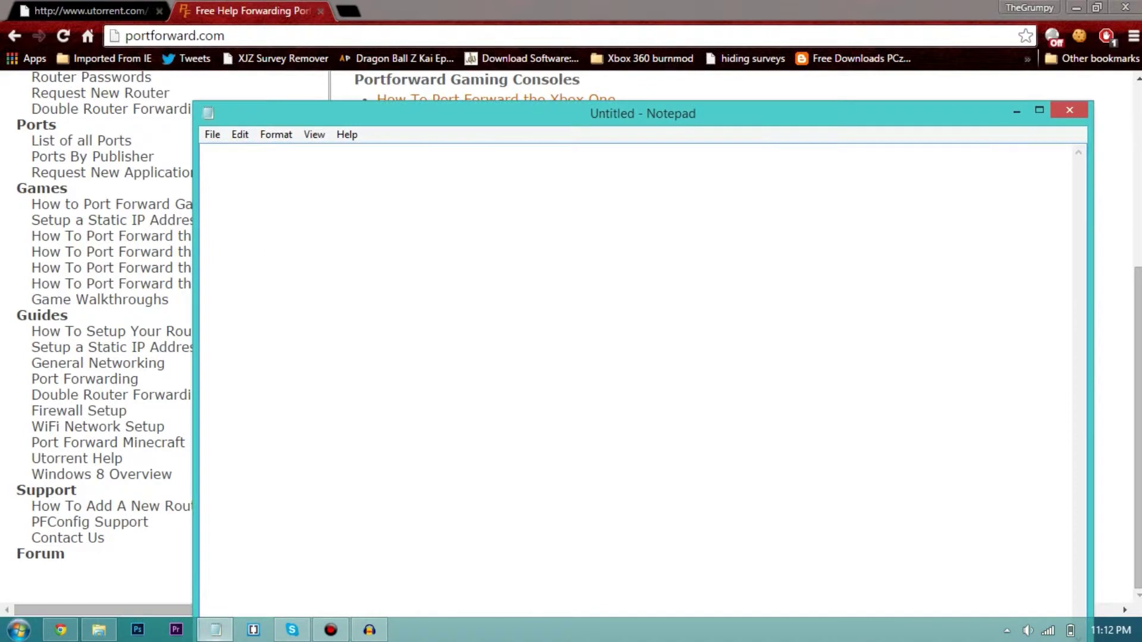
{"action": "key", "text": "BackSpace"}
{"action": "key", "text": "BackSpace"}
{"action": "key", "text": "BackSpace"}
{"action": "key", "text": "BackSpace"}
{"action": "key", "text": "BackSpace"}
{"action": "key", "text": "BackSpace"}
{"action": "key", "text": "BackSpace"}
{"action": "key", "text": "BackSpace"}
{"action": "type", "text": ".**.*"}
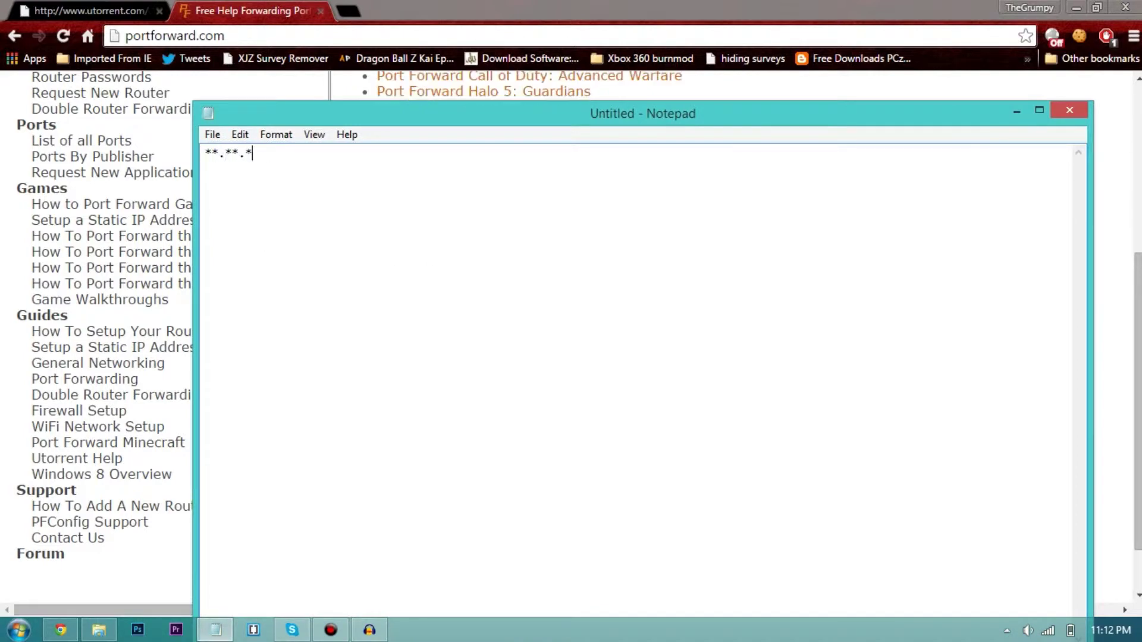
{"action": "type", "text": "**.** *"}
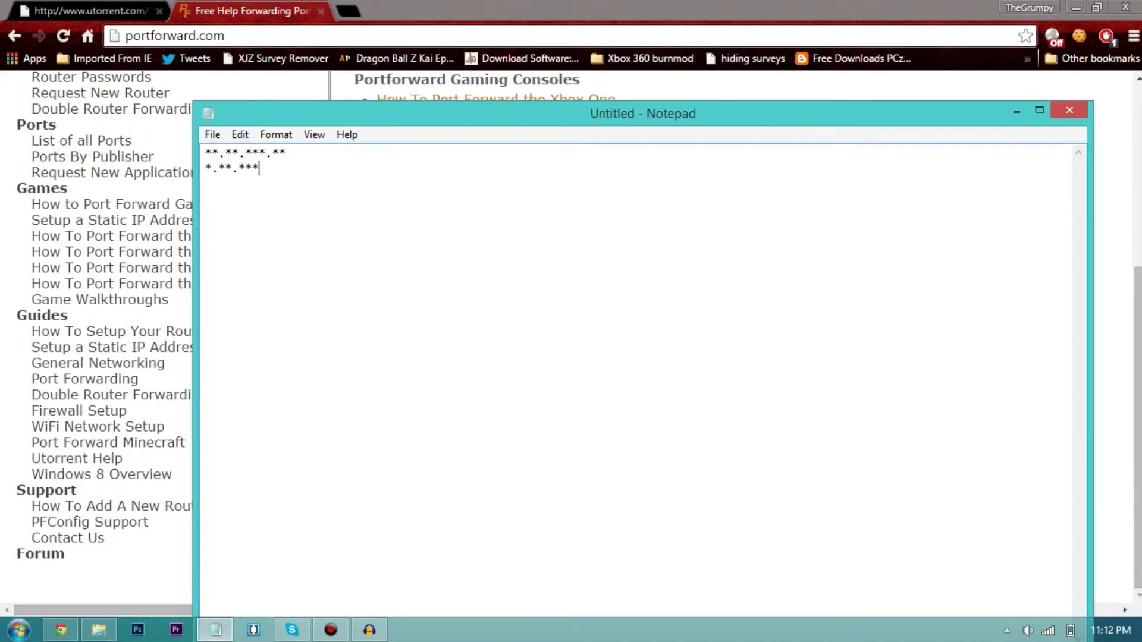
{"action": "type", "text": "."}
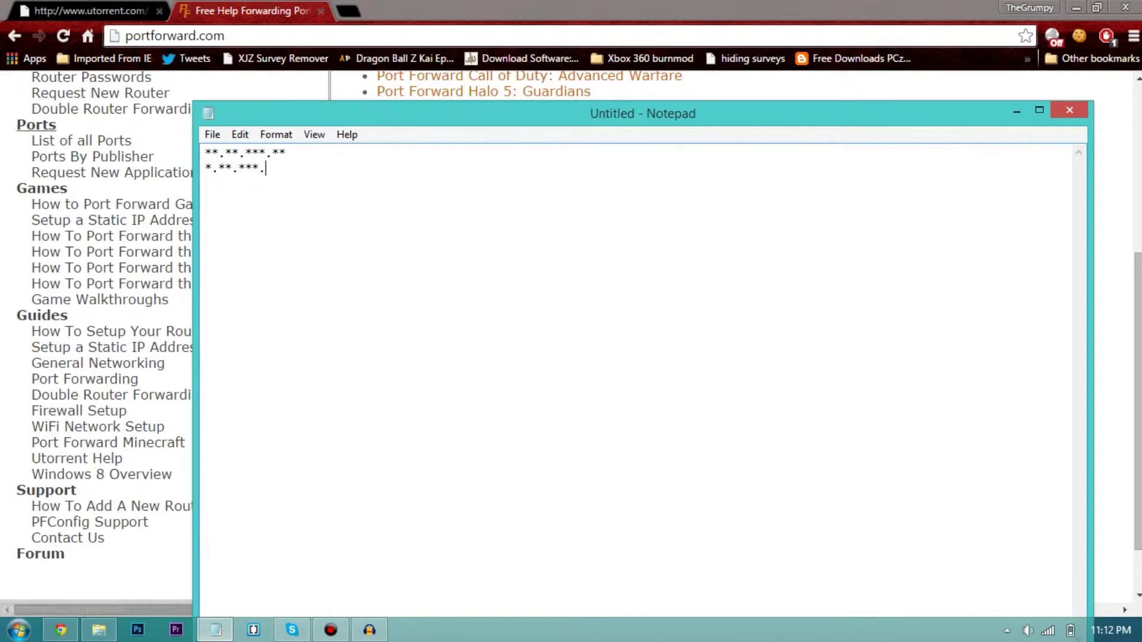
{"action": "key", "text": "shift+Home"}
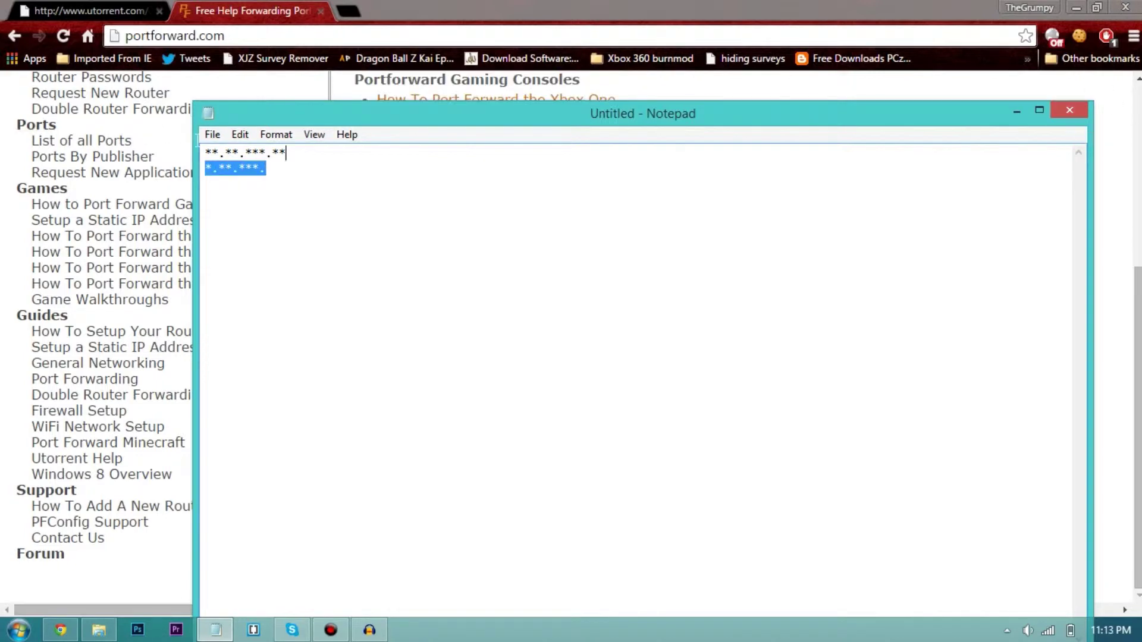
{"action": "key", "text": "shift+Up"}
{"action": "key", "text": "BackSpace"}
{"action": "type", "text": "5.61.210.41"}
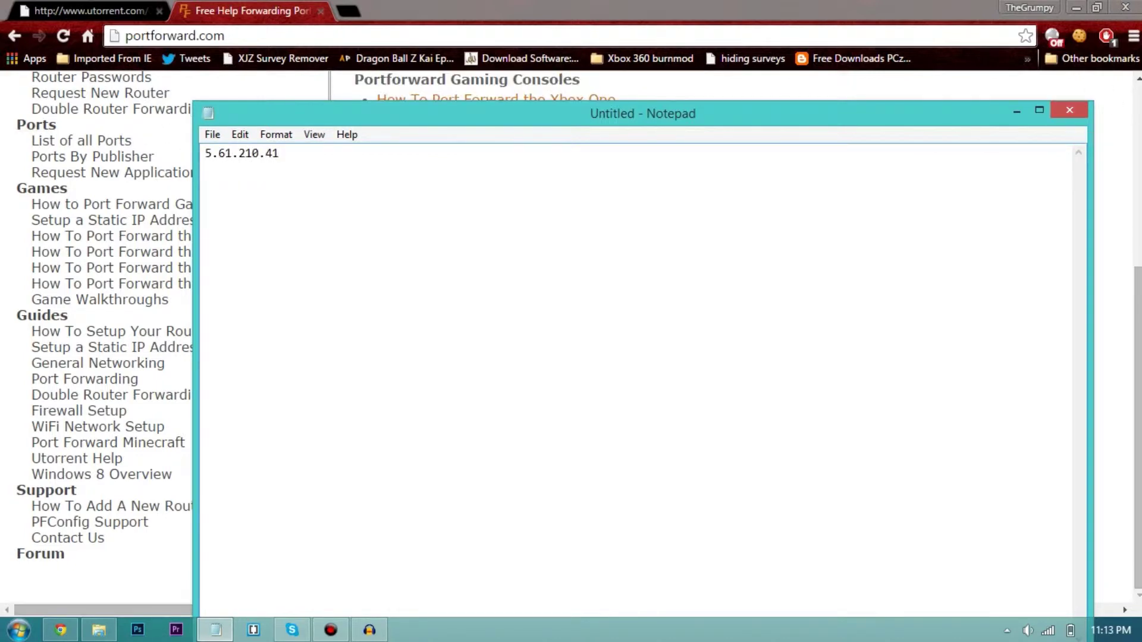
{"action": "type", "text": ":25565"}
Step: Open server.properties from the server folder, then replace all Notepad text with 5.61.210.41:25565
{"action": "left_click", "coordinate": [119, 541]}
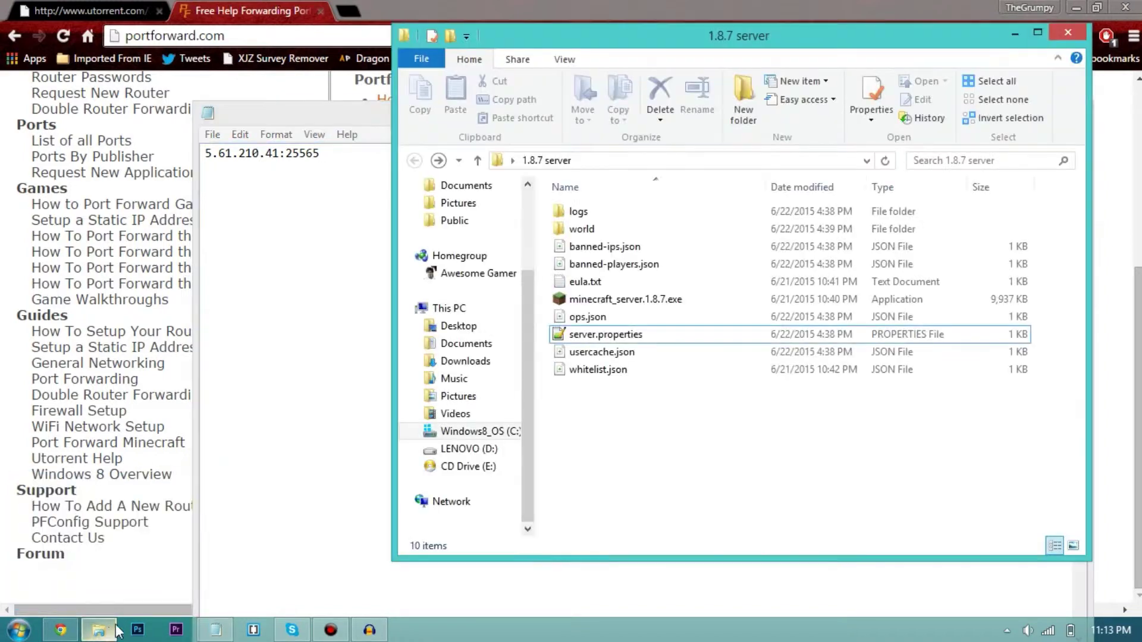
{"action": "left_click", "coordinate": [615, 339]}
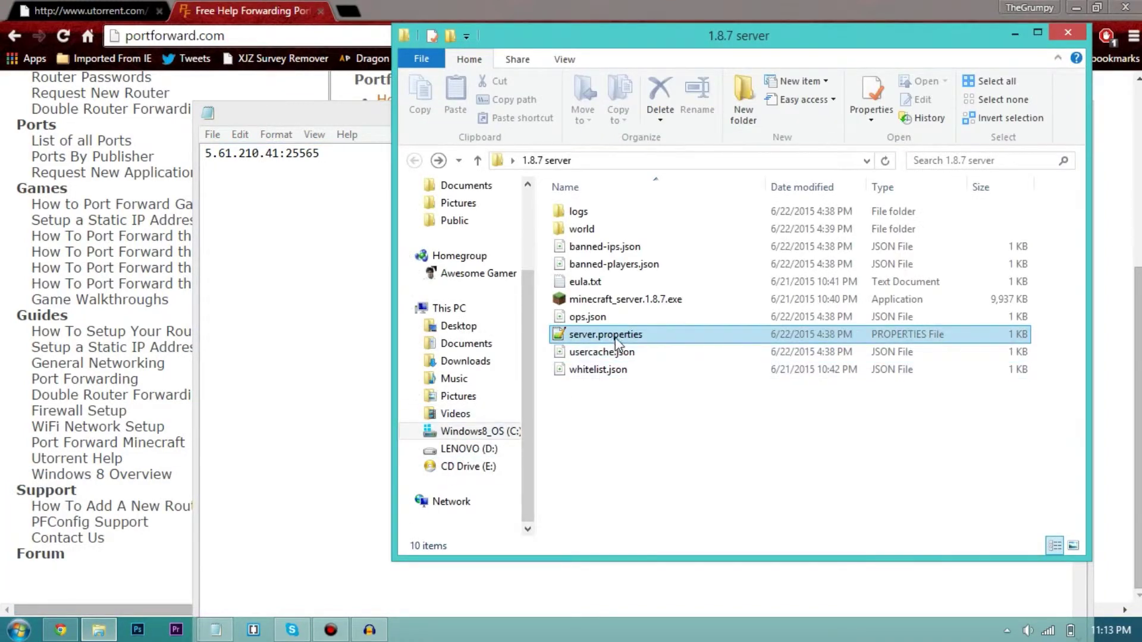
{"action": "double_click", "coordinate": [616, 339]}
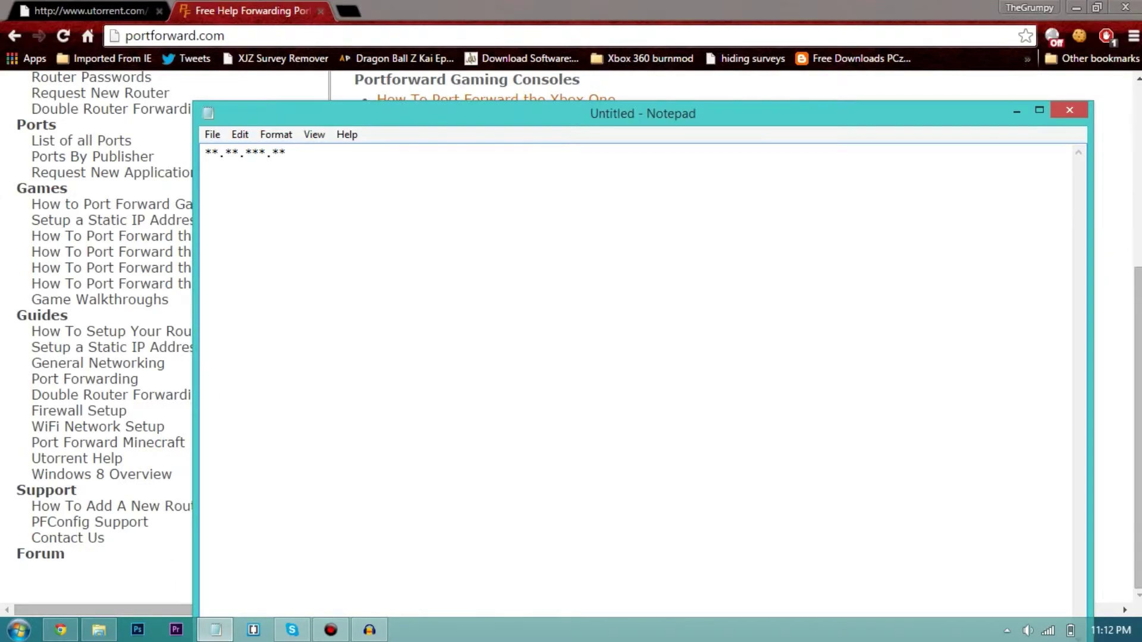
{"action": "type", "text": "**.***."}
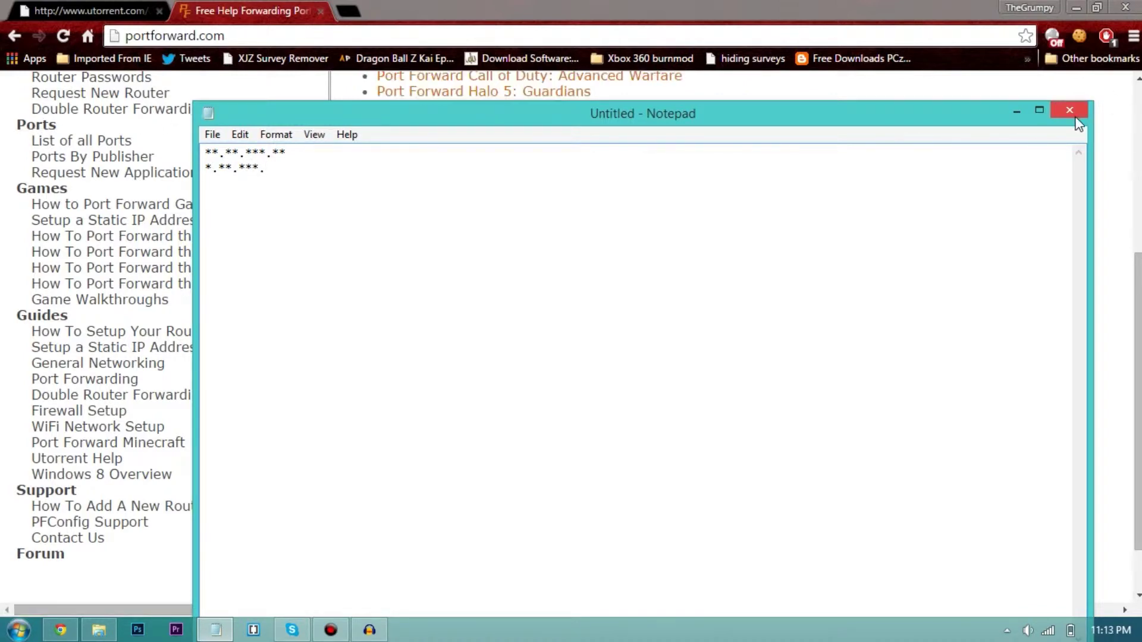
{"action": "key", "text": "ctrl+a"}
{"action": "type", "text": "5.6"}
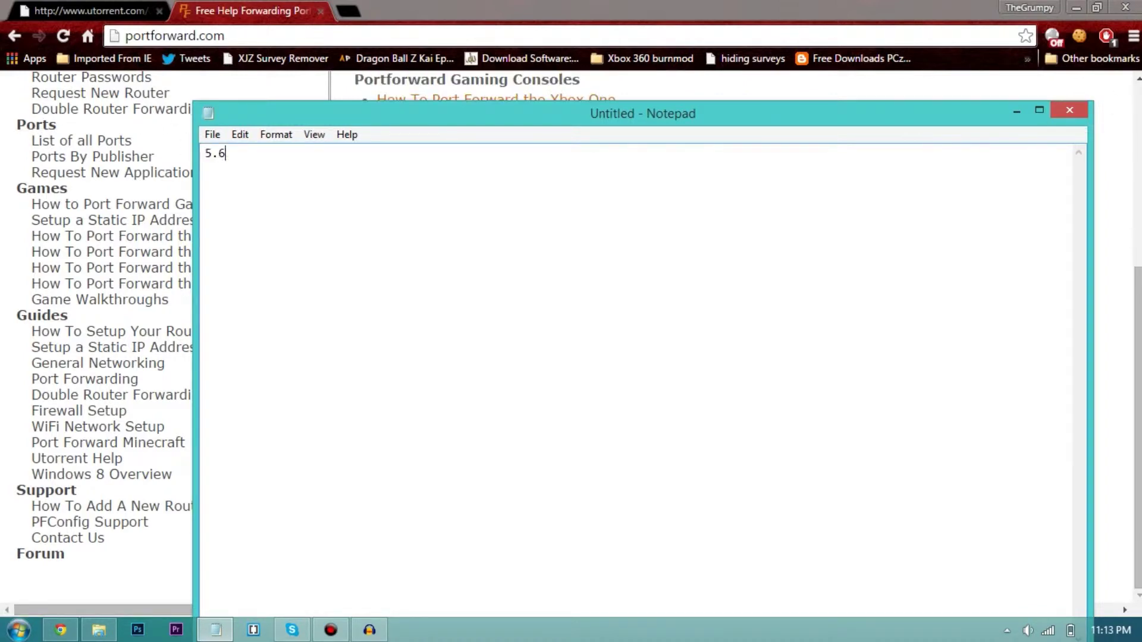
{"action": "type", "text": "1.210.41:25565"}
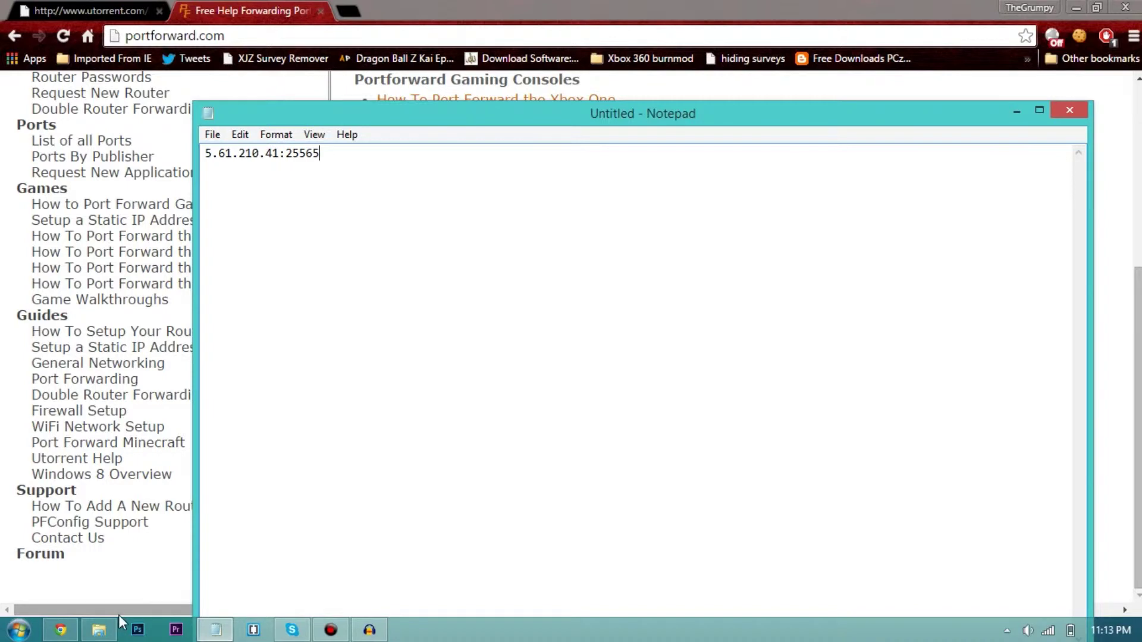
{"action": "left_click", "coordinate": [99, 630]}
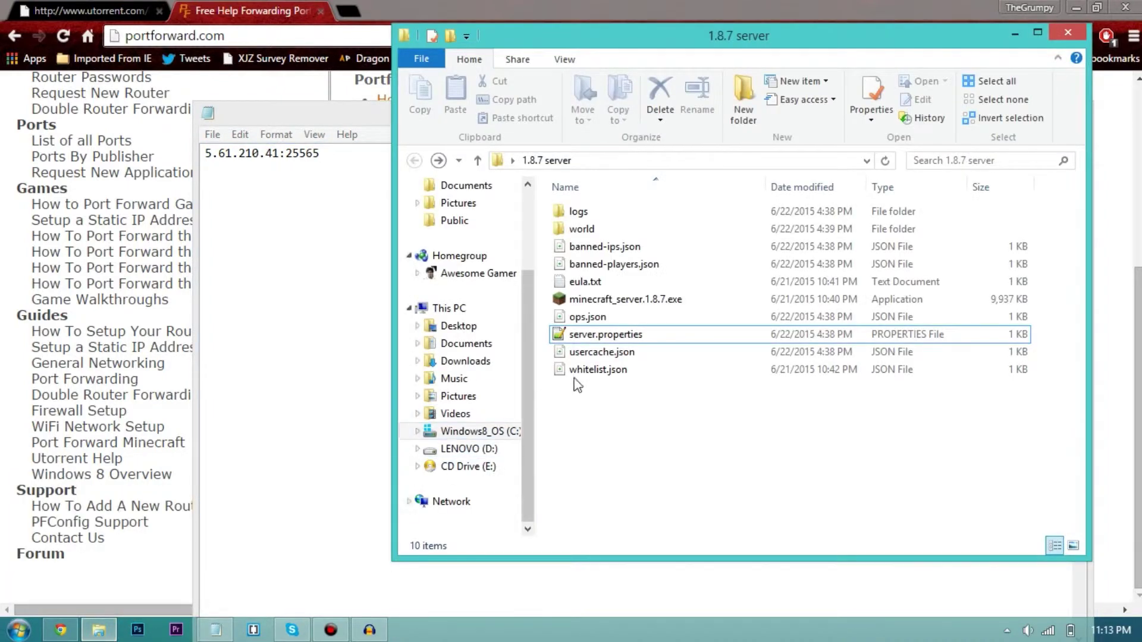
Step: Open and close server.properties in Notepad++, then check the network connection status from the taskbar
{"action": "double_click", "coordinate": [616, 336]}
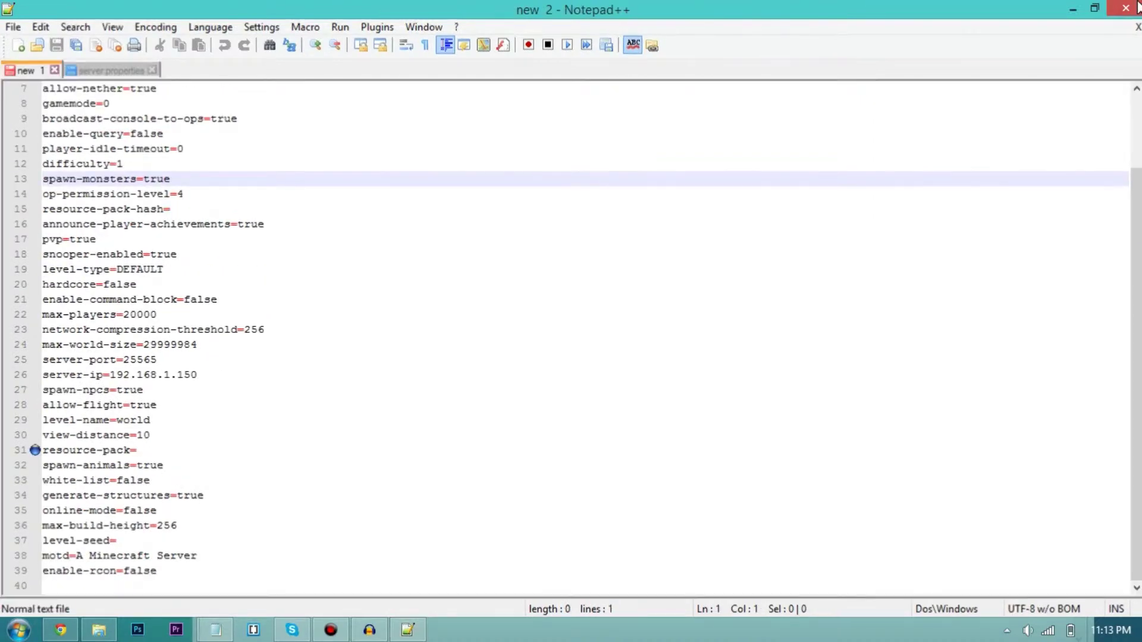
{"action": "key", "text": "alt+F4"}
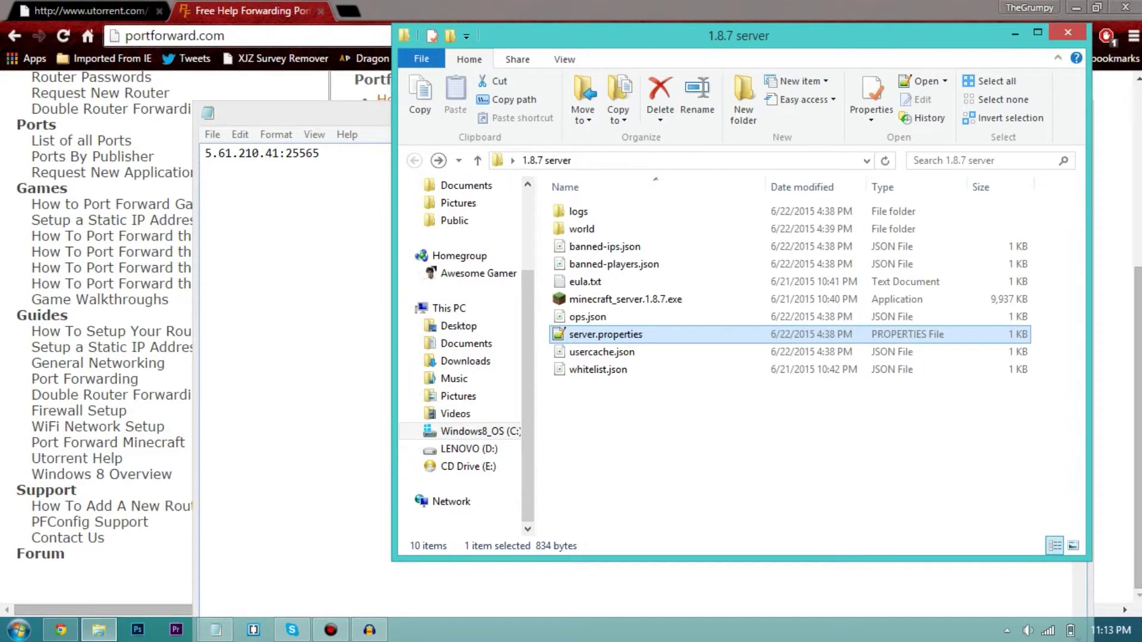
{"action": "left_click", "coordinate": [157, 608]}
{"action": "scroll", "coordinate": [491, 459], "scroll_direction": "up", "scroll_amount": 5}
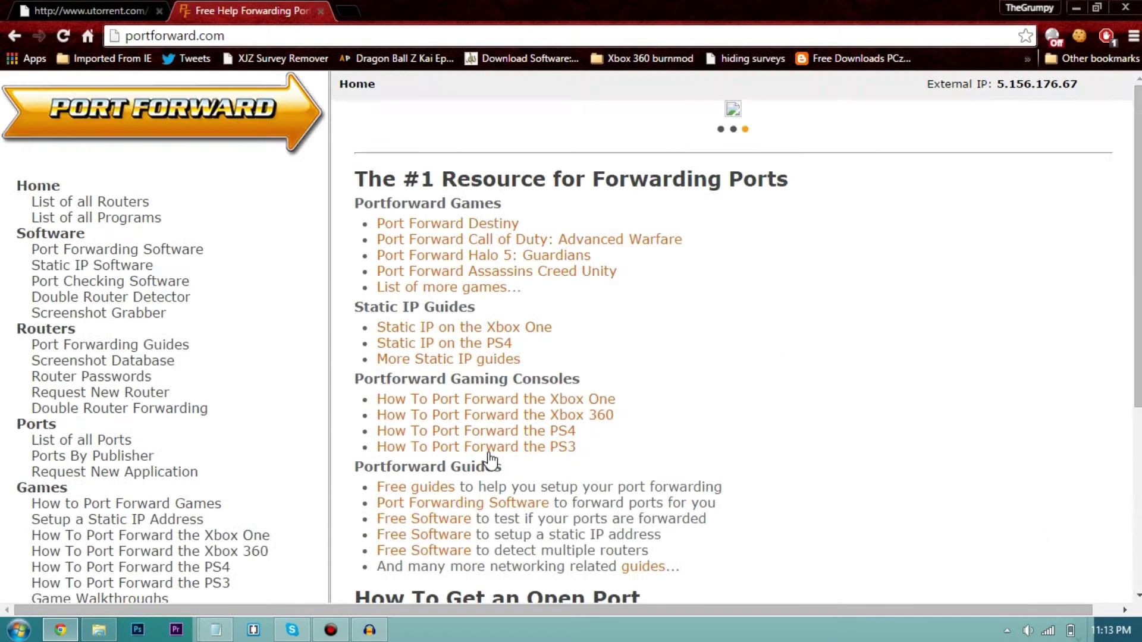
{"action": "left_click", "coordinate": [1045, 634]}
{"action": "left_click", "coordinate": [1056, 234]}
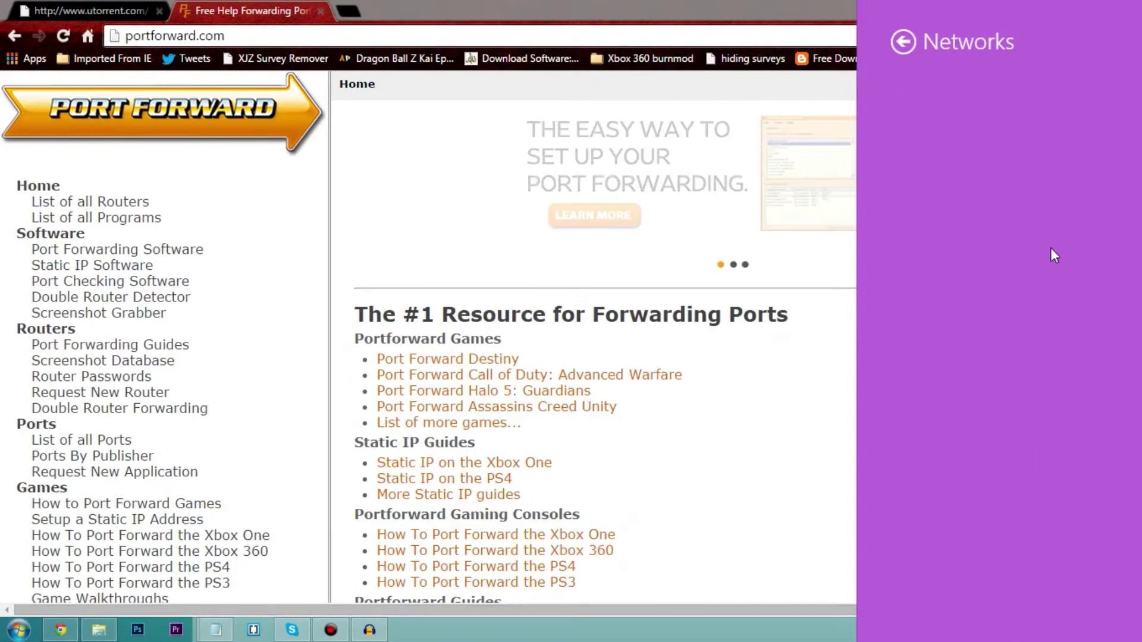
{"action": "left_click", "coordinate": [726, 263]}
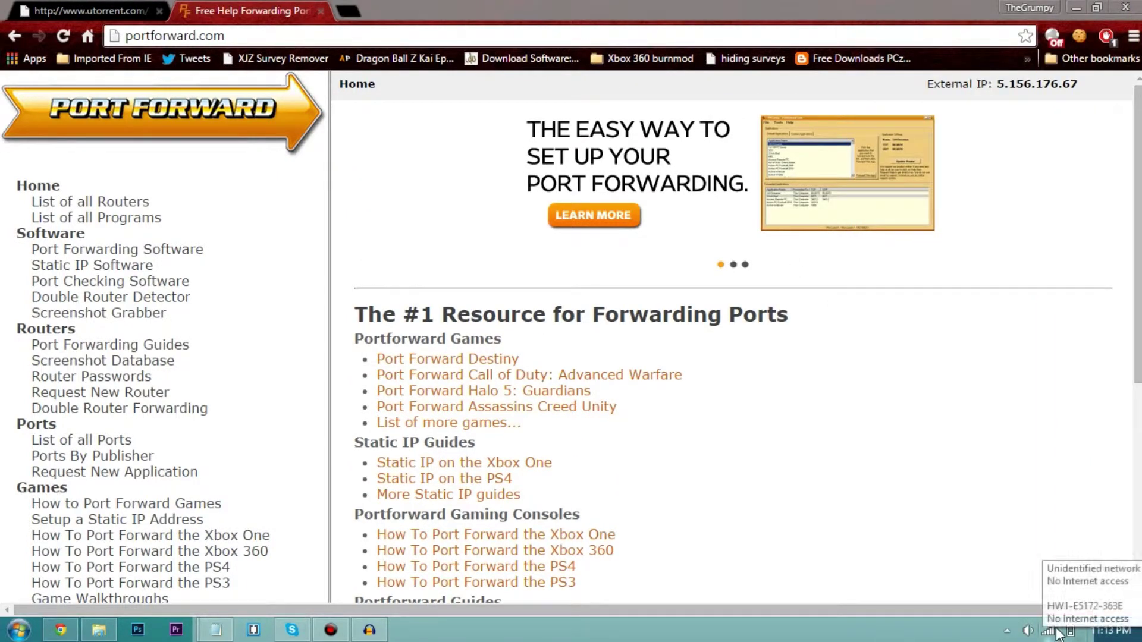
{"action": "left_click", "coordinate": [1056, 634]}
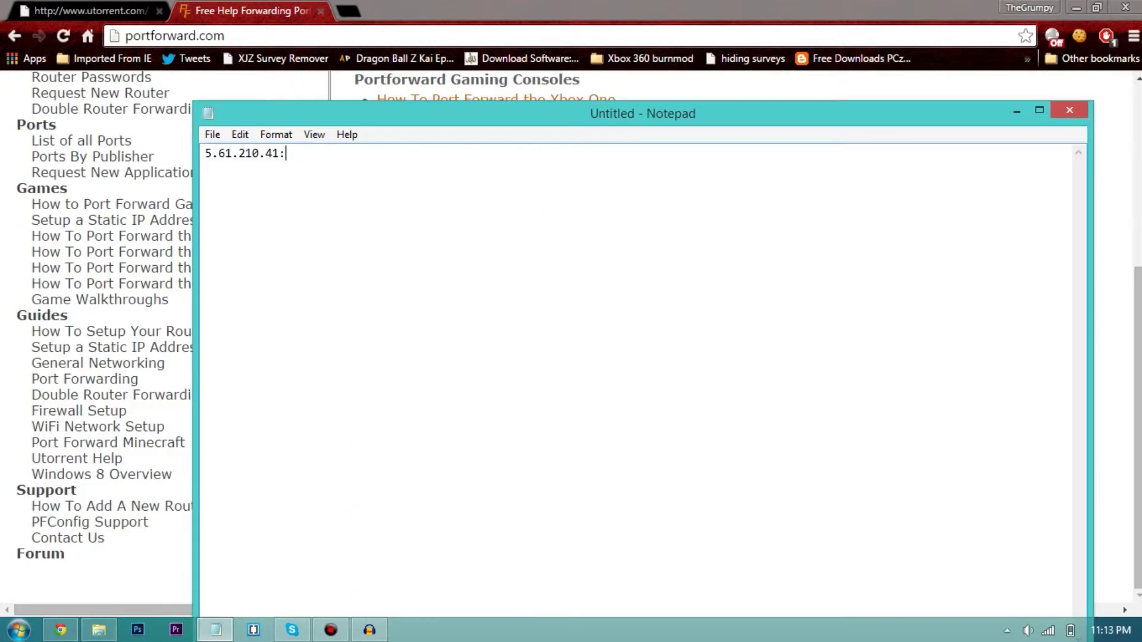
{"action": "type", "text": "25565"}
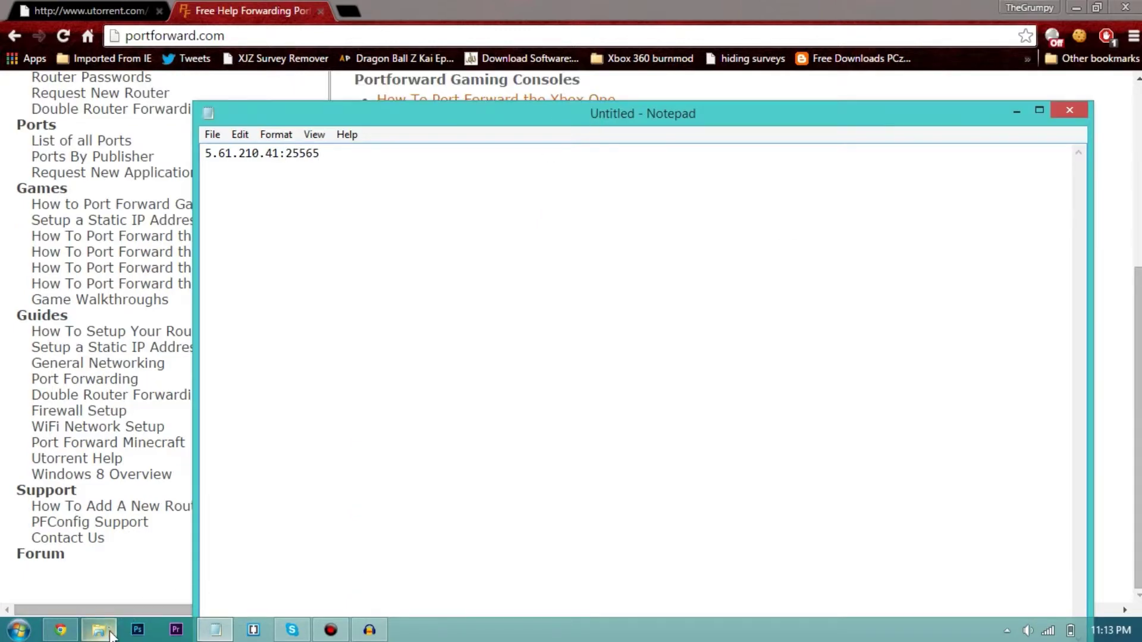
Step: Reopen server.properties to confirm server-port=25565 and server-ip=192.168.1.150, then close it
{"action": "mouse_move", "coordinate": [99, 629]}
{"action": "left_click", "coordinate": [110, 541]}
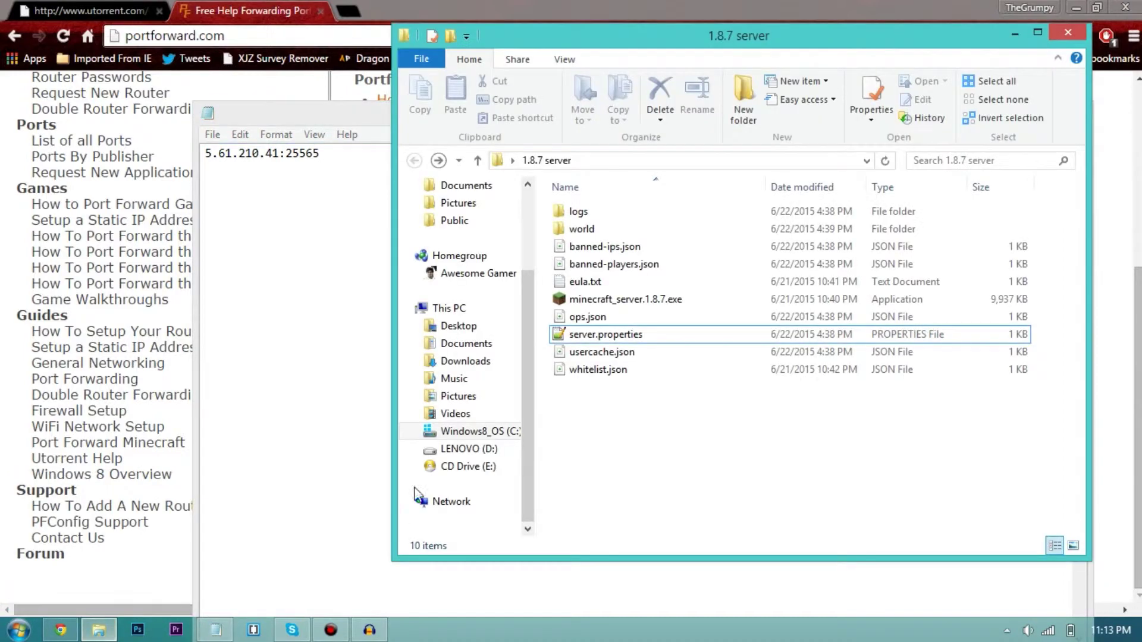
{"action": "double_click", "coordinate": [616, 336]}
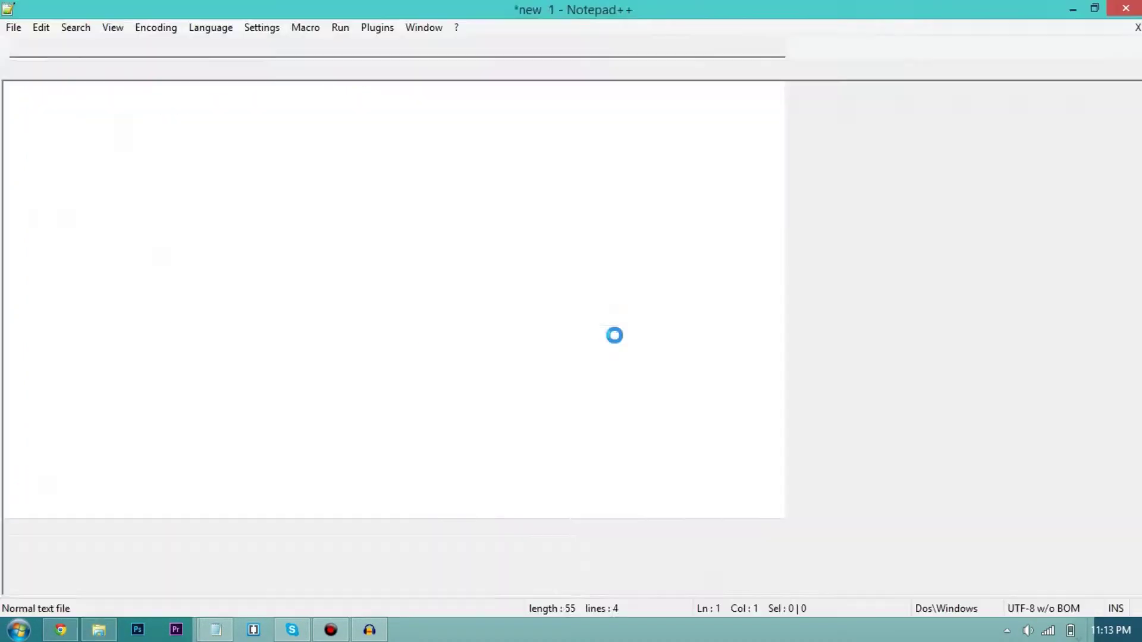
{"action": "scroll", "coordinate": [35, 450], "scroll_direction": "down", "scroll_amount": 2}
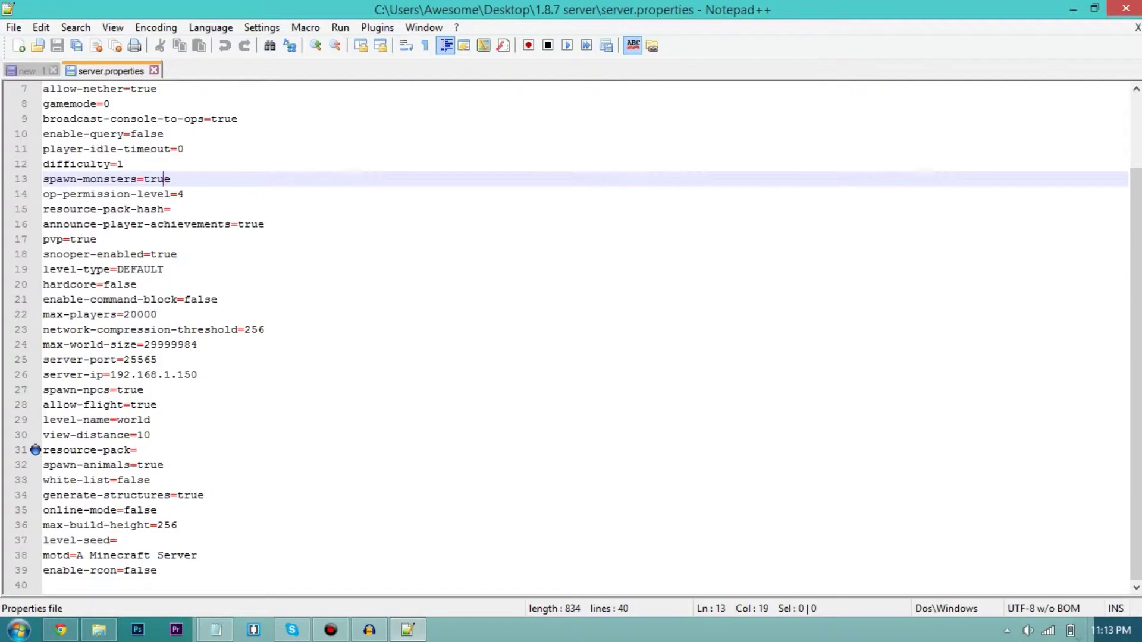
{"action": "left_click", "coordinate": [1126, 8]}
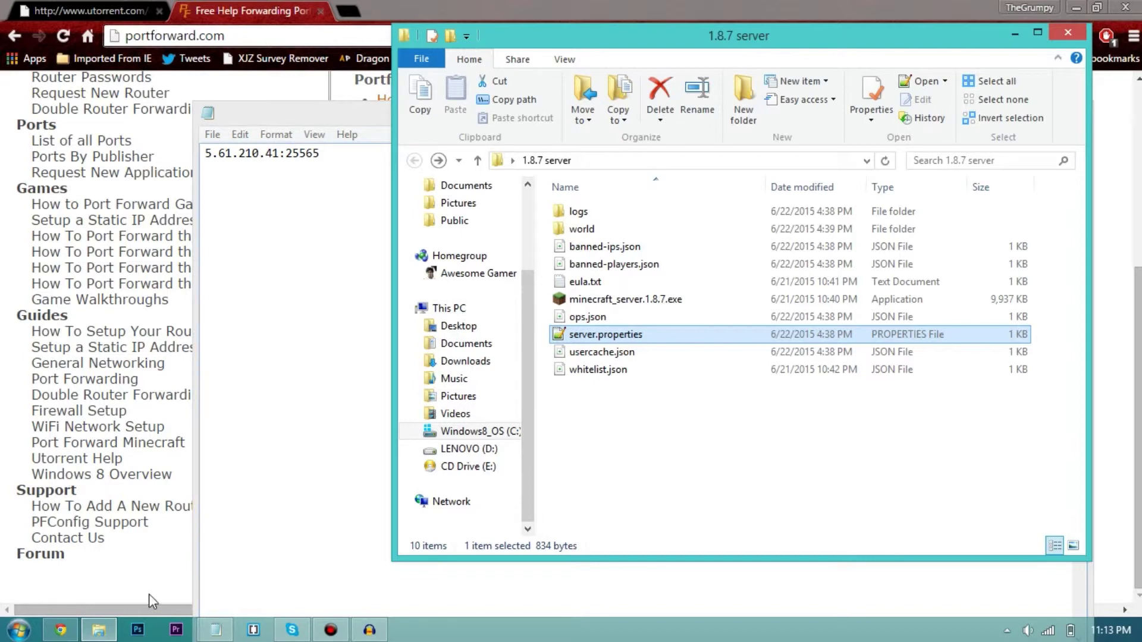
{"action": "left_click", "coordinate": [157, 607]}
{"action": "scroll", "coordinate": [494, 458], "scroll_direction": "up", "scroll_amount": 5}
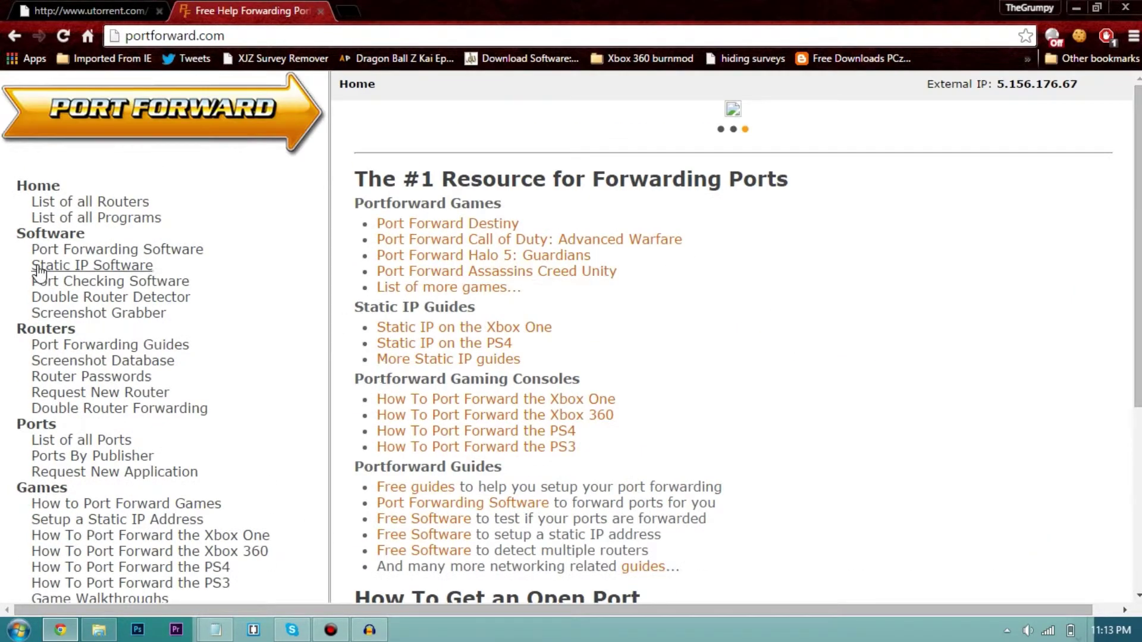
{"action": "left_click", "coordinate": [1048, 632]}
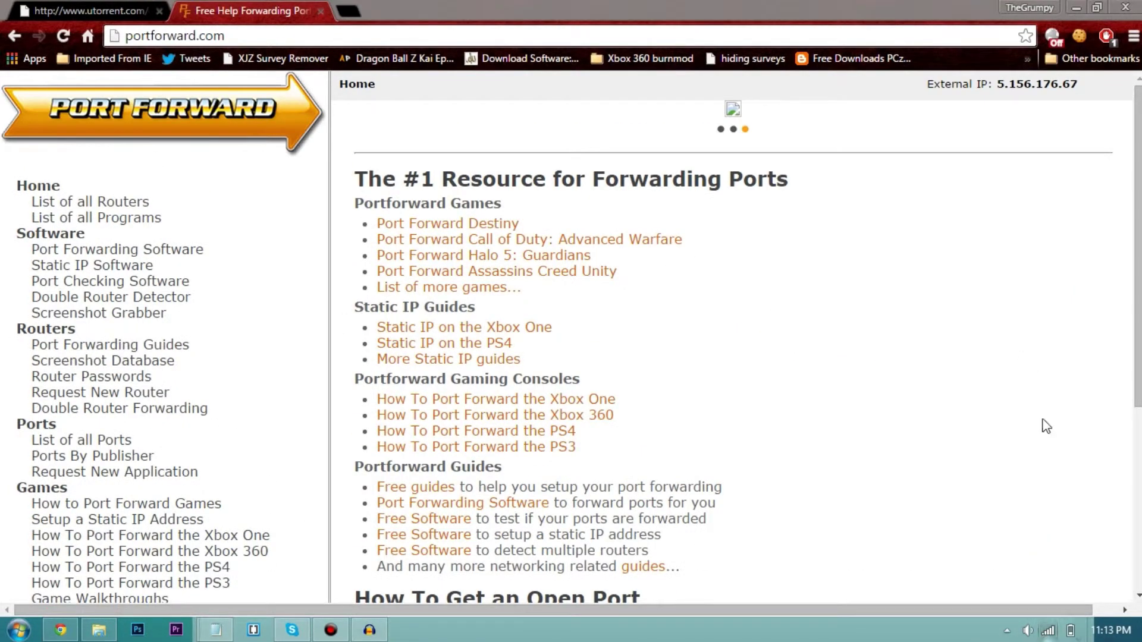
{"action": "left_click", "coordinate": [1056, 234]}
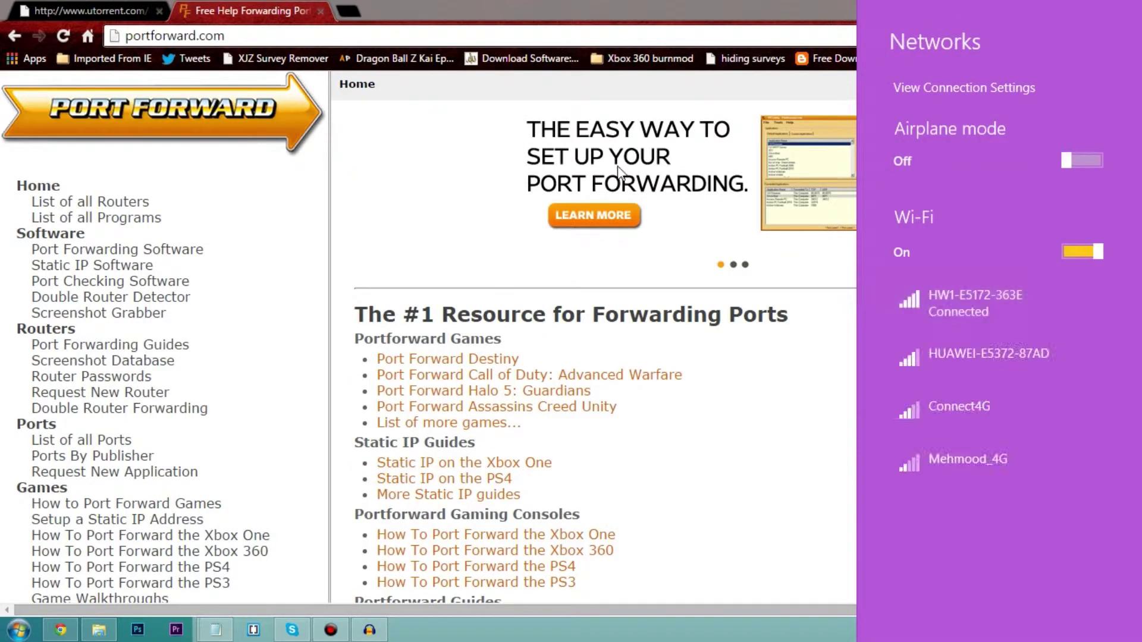
{"action": "left_click", "coordinate": [1049, 631]}
{"action": "left_click", "coordinate": [1056, 631]}
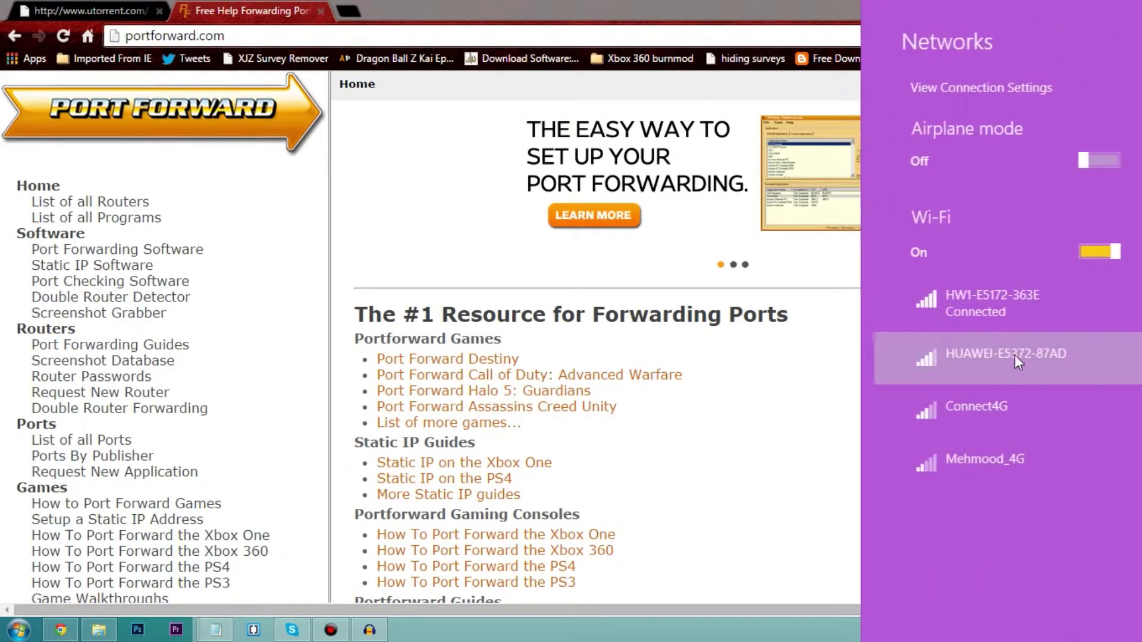
{"action": "left_click", "coordinate": [1077, 433]}
{"action": "left_click", "coordinate": [1078, 417]}
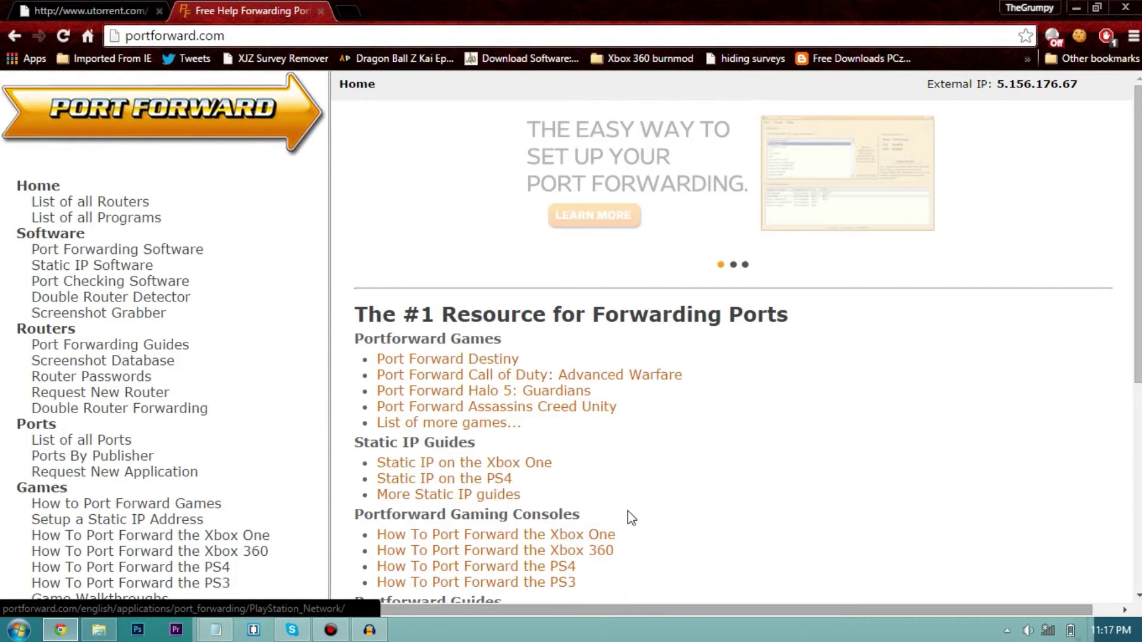
{"action": "scroll", "coordinate": [523, 399], "scroll_direction": "down", "scroll_amount": 5}
{"action": "scroll", "coordinate": [522, 403], "scroll_direction": "up", "scroll_amount": 5}
{"action": "scroll", "coordinate": [517, 400], "scroll_direction": "down", "scroll_amount": 5}
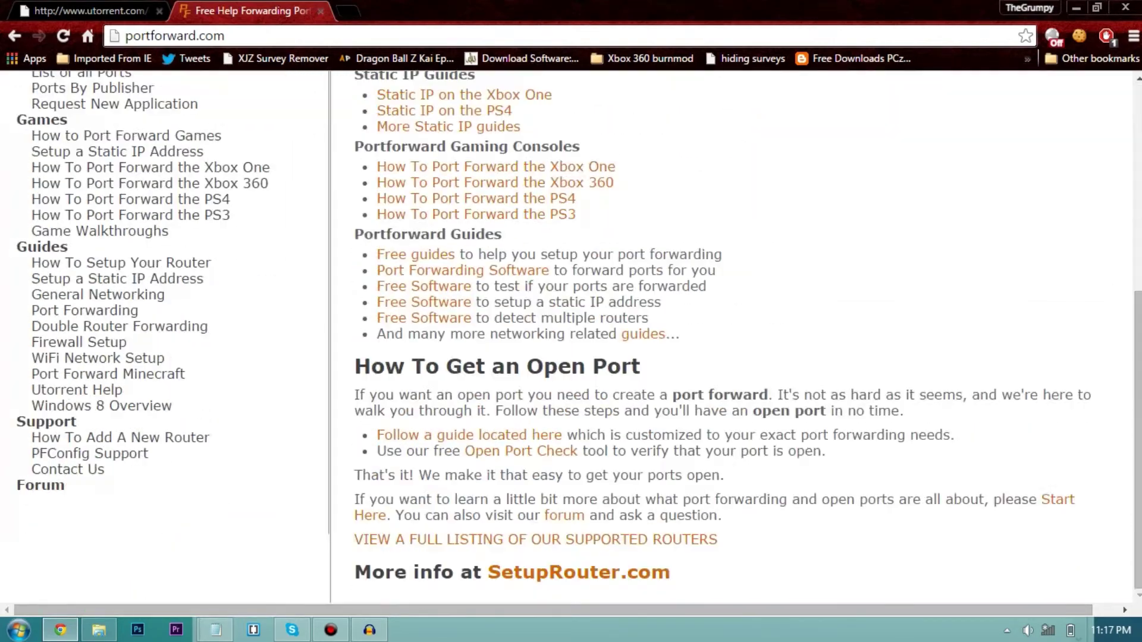
{"action": "scroll", "coordinate": [535, 429], "scroll_direction": "up", "scroll_amount": 3}
{"action": "scroll", "coordinate": [535, 430], "scroll_direction": "down", "scroll_amount": 3}
{"action": "scroll", "coordinate": [536, 429], "scroll_direction": "up", "scroll_amount": 5}
{"action": "scroll", "coordinate": [512, 262], "scroll_direction": "down", "scroll_amount": 2}
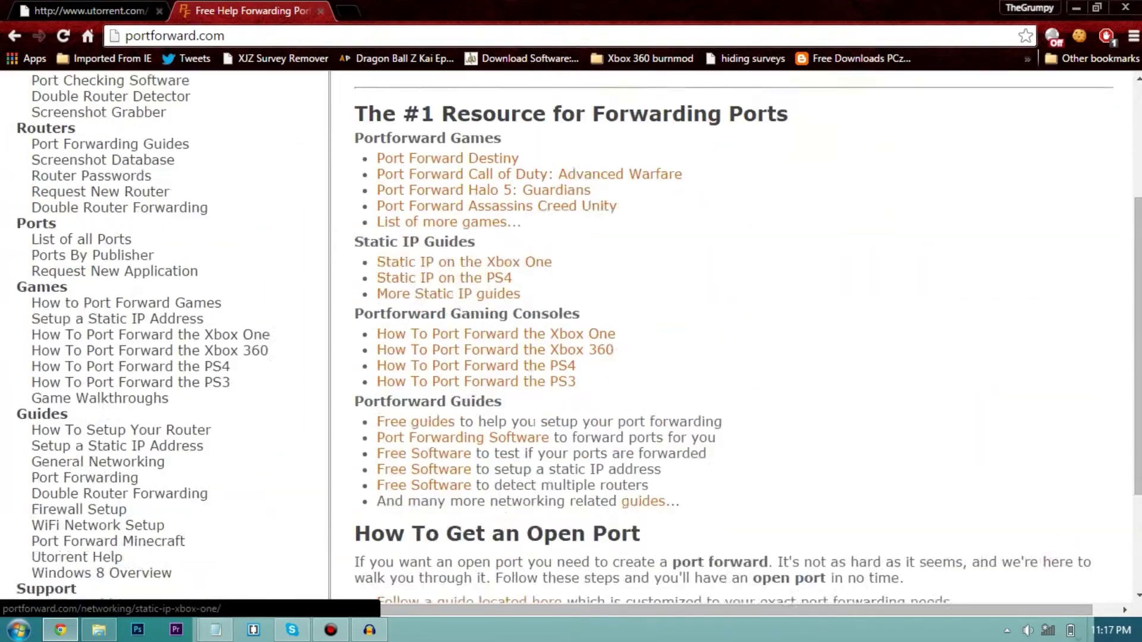
{"action": "scroll", "coordinate": [524, 434], "scroll_direction": "up", "scroll_amount": 1}
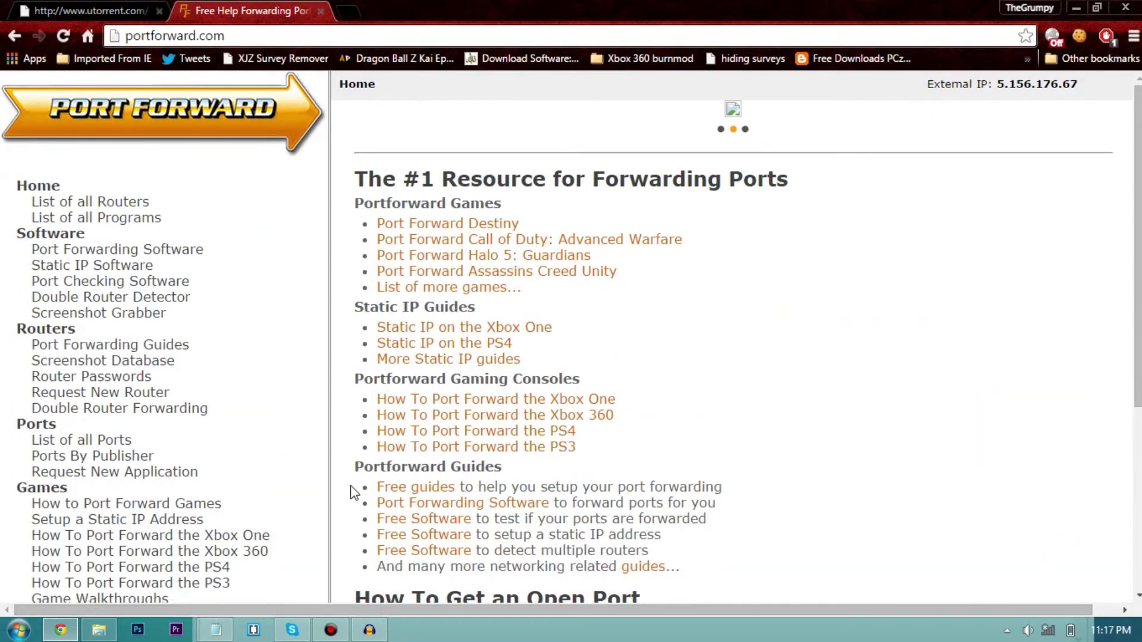
{"action": "left_click_drag", "start_coordinate": [357, 466], "coordinate": [531, 475]}
{"action": "left_click_drag", "start_coordinate": [577, 390], "coordinate": [356, 381]}
{"action": "left_click", "coordinate": [345, 315]}
{"action": "triple_click", "coordinate": [345, 315]}
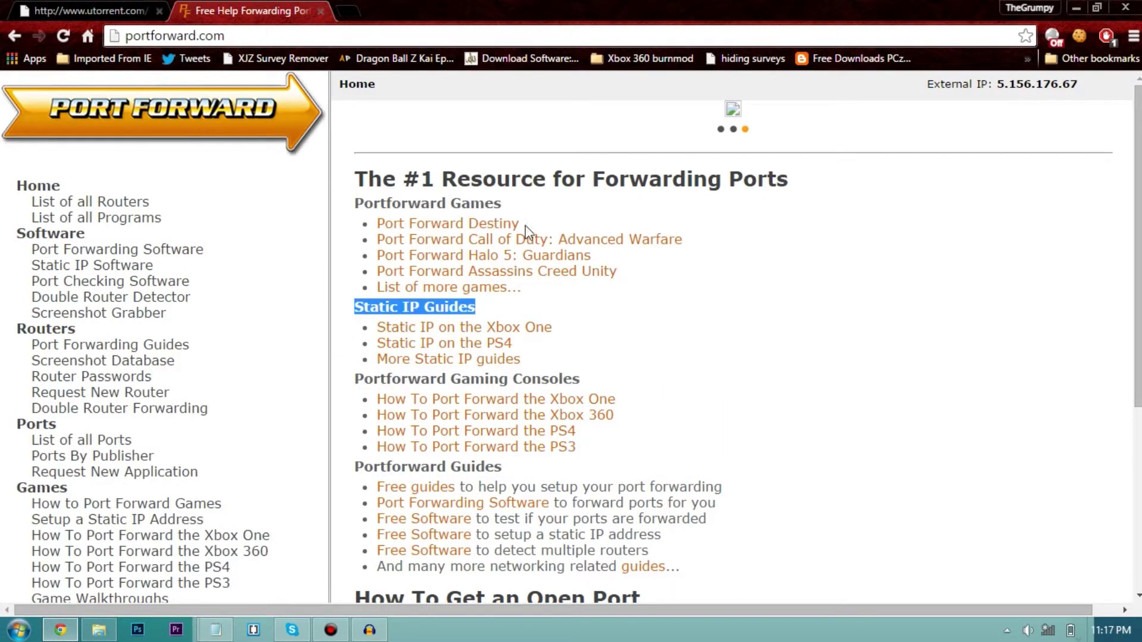
{"action": "left_click", "coordinate": [517, 215]}
{"action": "left_click_drag", "start_coordinate": [501, 203], "coordinate": [566, 206]}
{"action": "left_click", "coordinate": [351, 204]}
{"action": "left_click", "coordinate": [729, 337]}
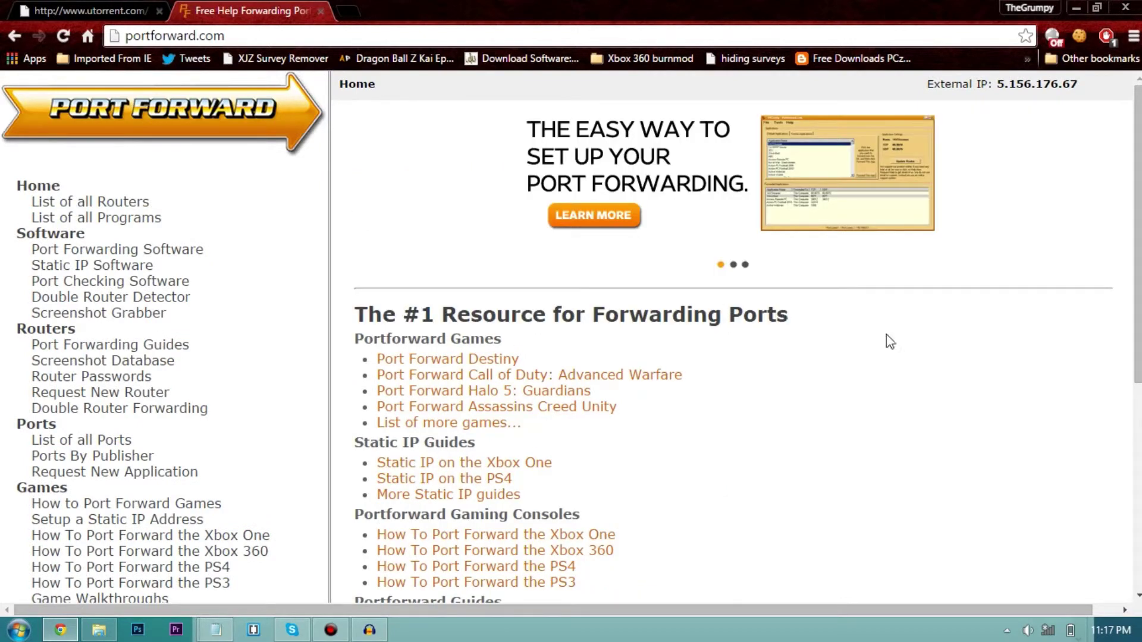
{"action": "scroll", "coordinate": [809, 319], "scroll_direction": "down", "scroll_amount": 2}
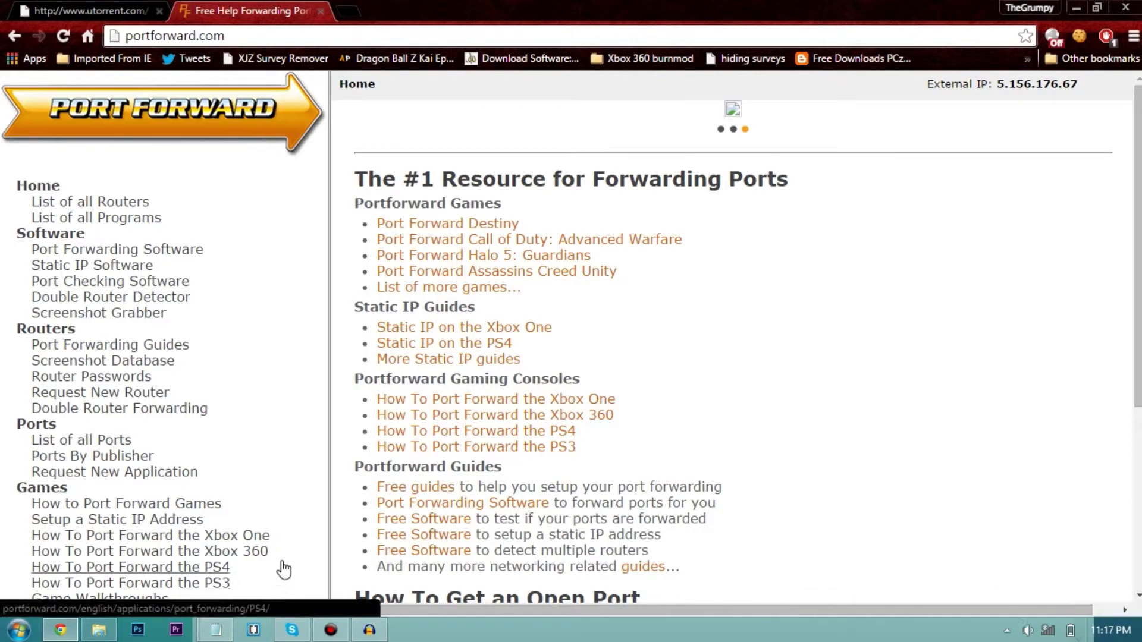
{"action": "scroll", "coordinate": [322, 440], "scroll_direction": "up", "scroll_amount": 2}
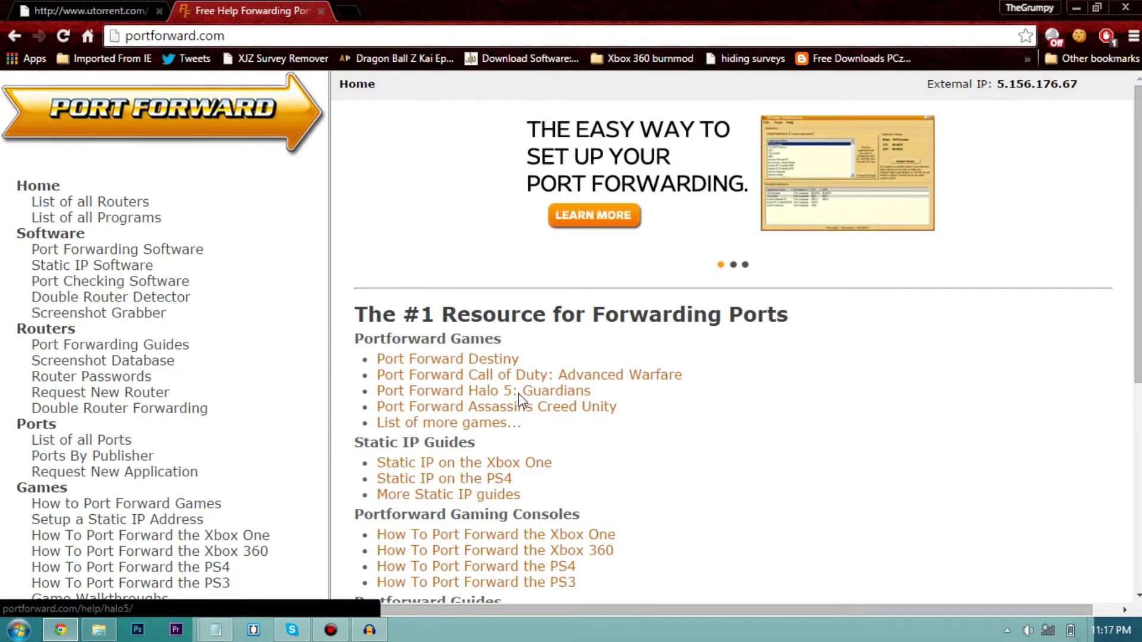
{"action": "scroll", "coordinate": [523, 400], "scroll_direction": "down", "scroll_amount": 6}
{"action": "scroll", "coordinate": [522, 400], "scroll_direction": "up", "scroll_amount": 6}
{"action": "scroll", "coordinate": [540, 414], "scroll_direction": "down", "scroll_amount": 1}
{"action": "scroll", "coordinate": [540, 415], "scroll_direction": "down", "scroll_amount": 5}
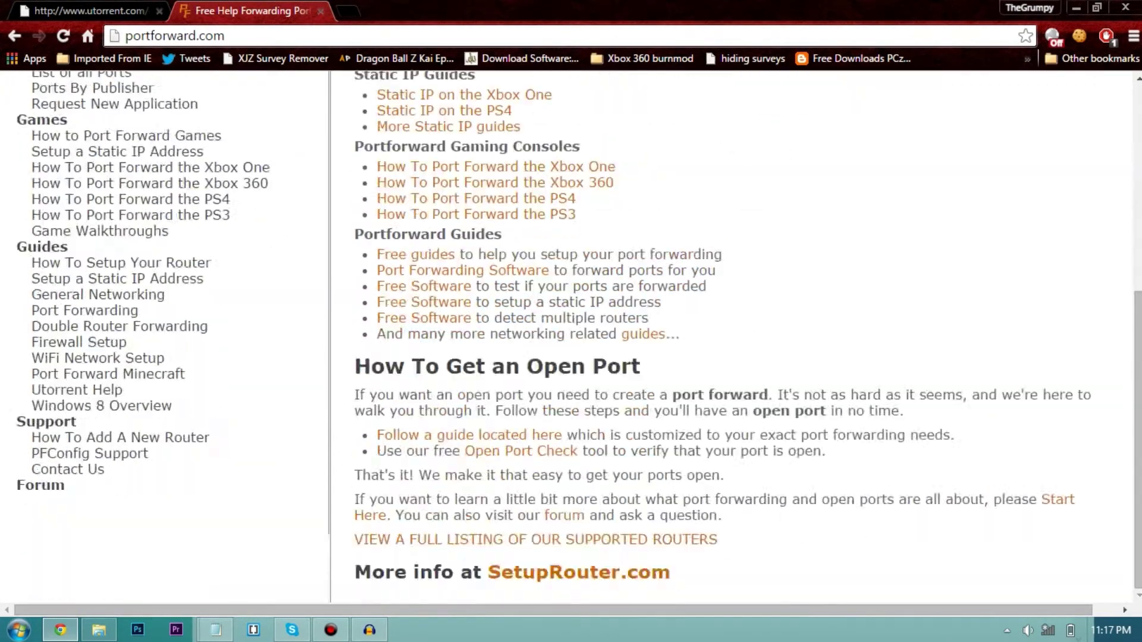
{"action": "scroll", "coordinate": [533, 431], "scroll_direction": "up", "scroll_amount": 5}
{"action": "scroll", "coordinate": [533, 431], "scroll_direction": "up", "scroll_amount": 1}
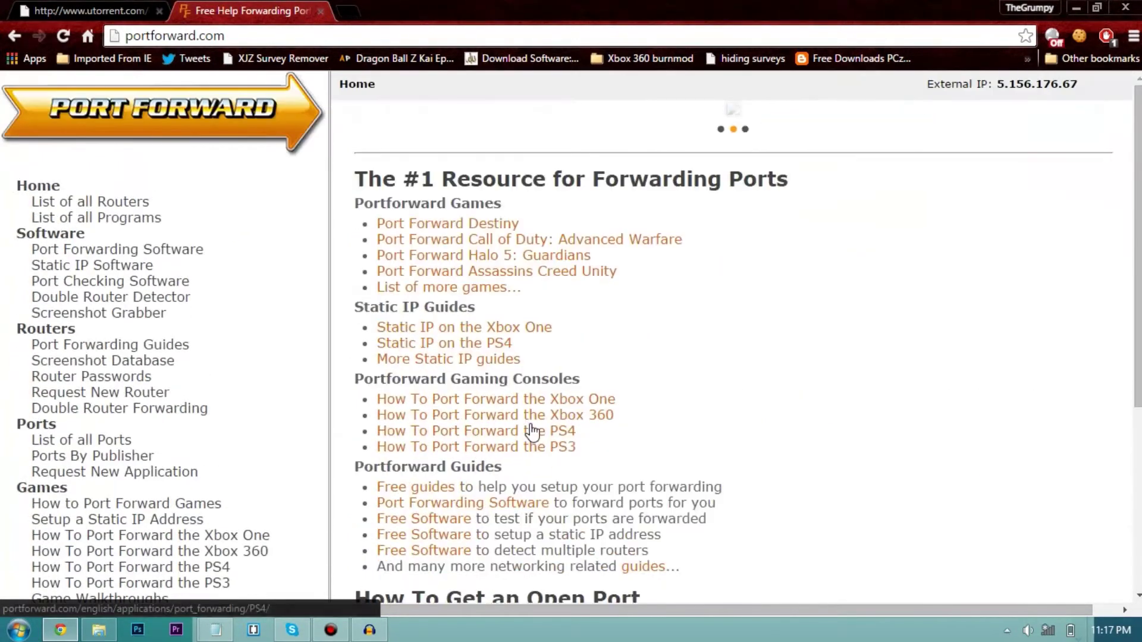
{"action": "left_click_drag", "start_coordinate": [351, 479], "coordinate": [344, 324]}
{"action": "triple_click", "coordinate": [415, 307]}
{"action": "left_click_drag", "start_coordinate": [515, 208], "coordinate": [355, 205]}
{"action": "triple_click", "coordinate": [357, 202]}
{"action": "left_click_drag", "start_coordinate": [744, 119], "coordinate": [726, 327]}
{"action": "left_click", "coordinate": [726, 333]}
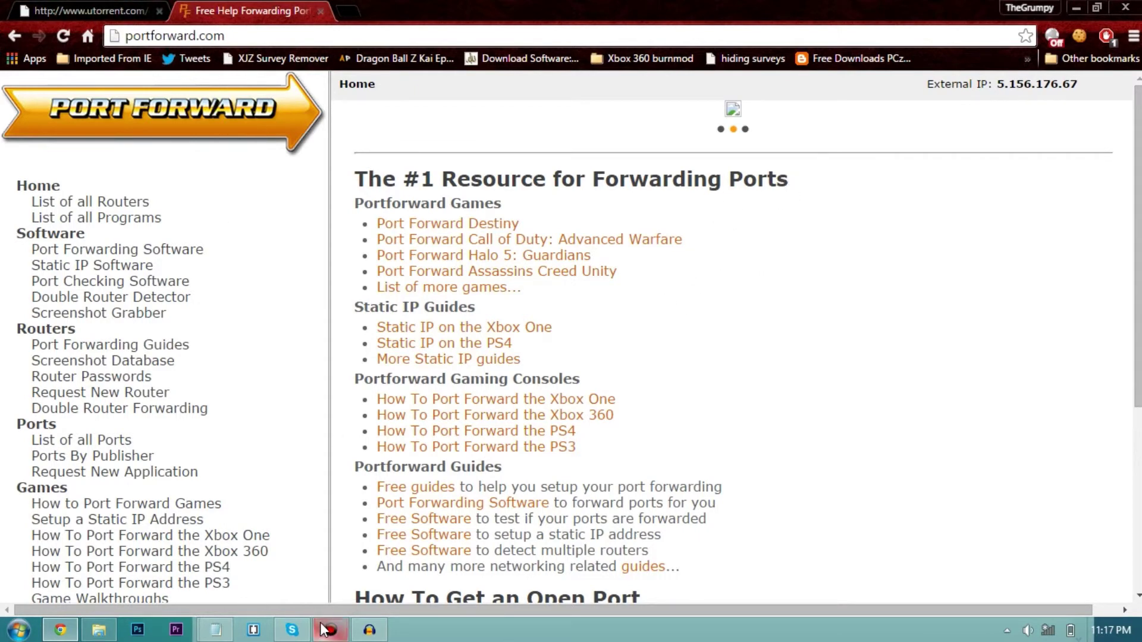
{"action": "mouse_move", "coordinate": [374, 478]}
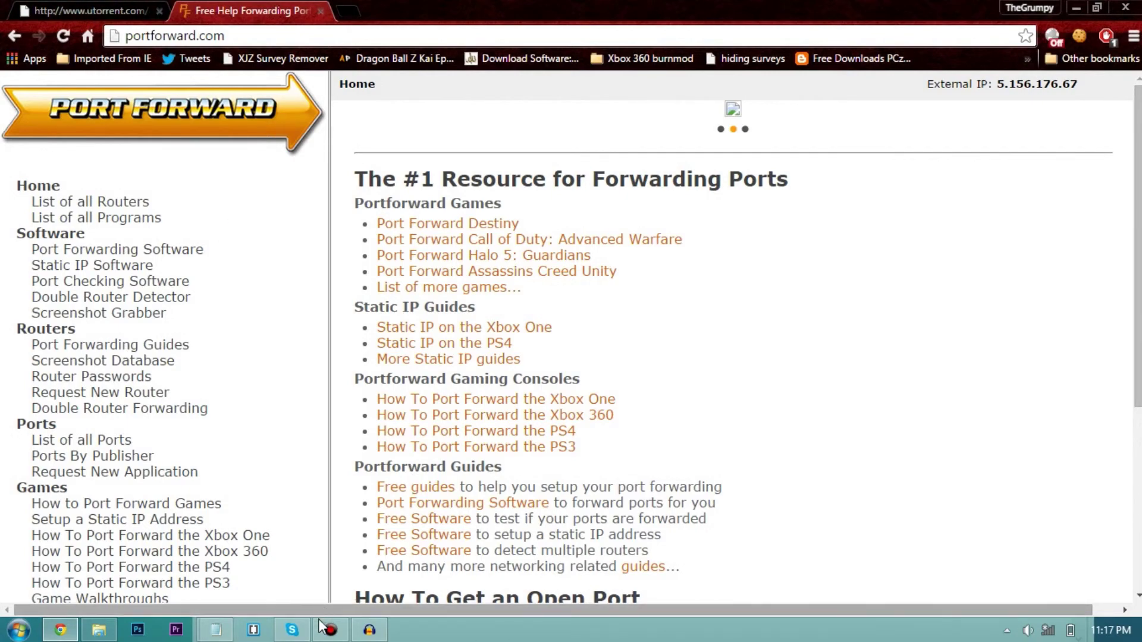
{"action": "mouse_move", "coordinate": [324, 635]}
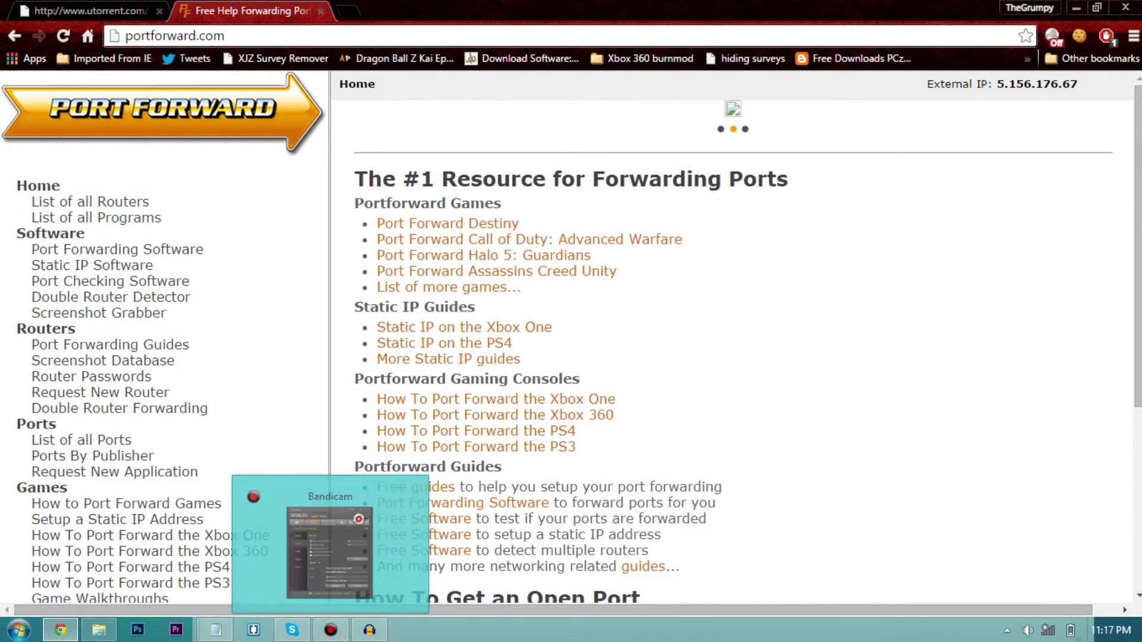